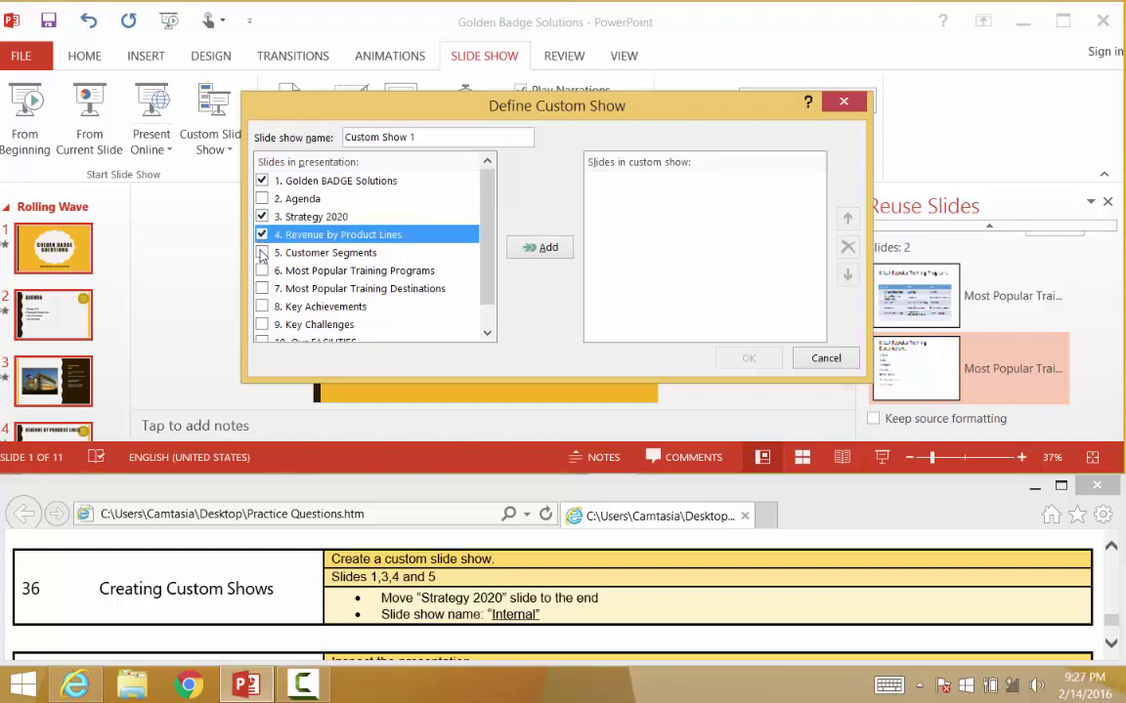
- Add slides 1, 3, 4 and 5 to the custom show and move Strategy 2020 to the end
click(261, 253)
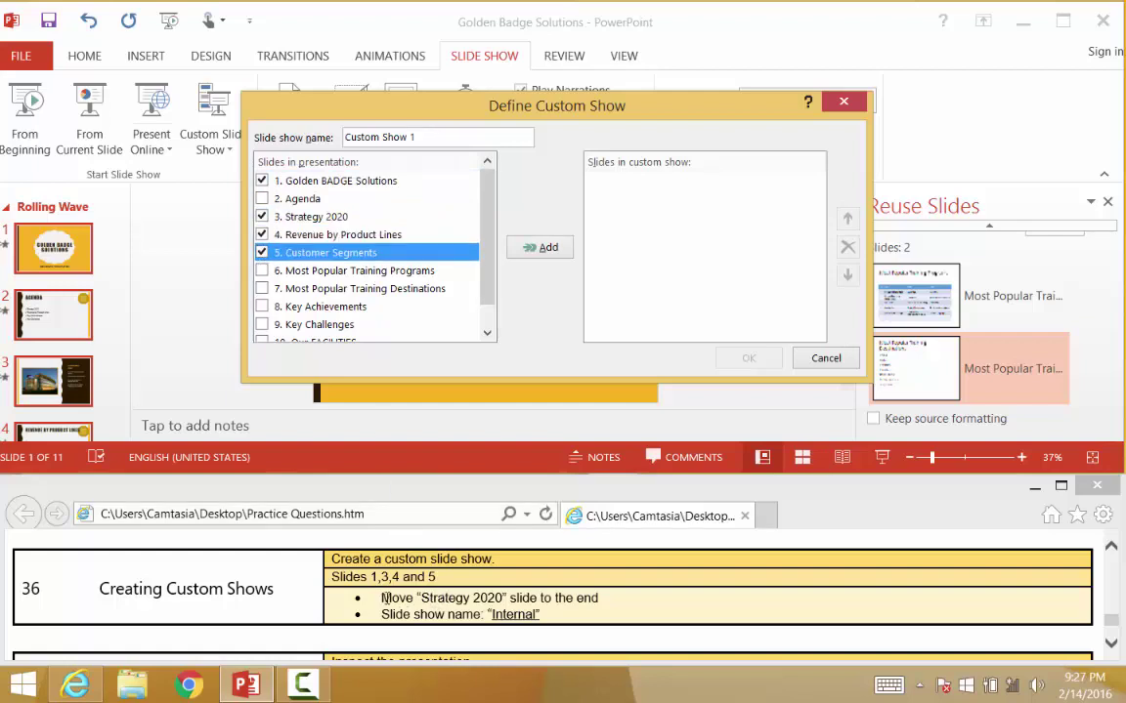
click(539, 252)
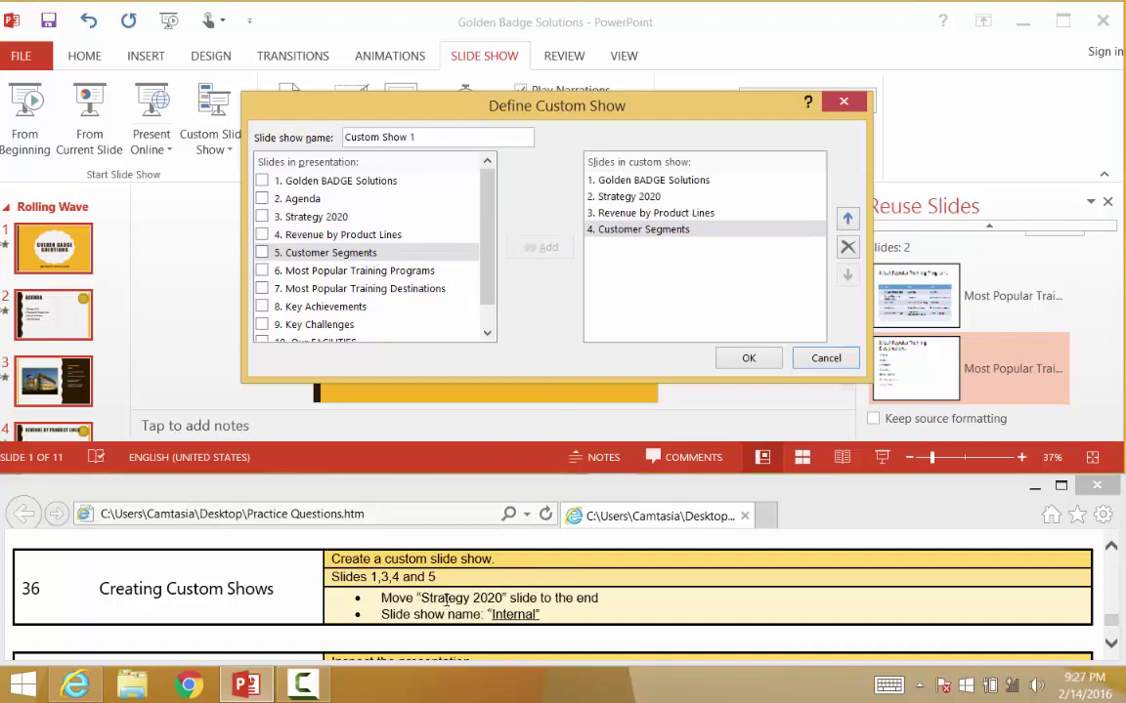
click(625, 196)
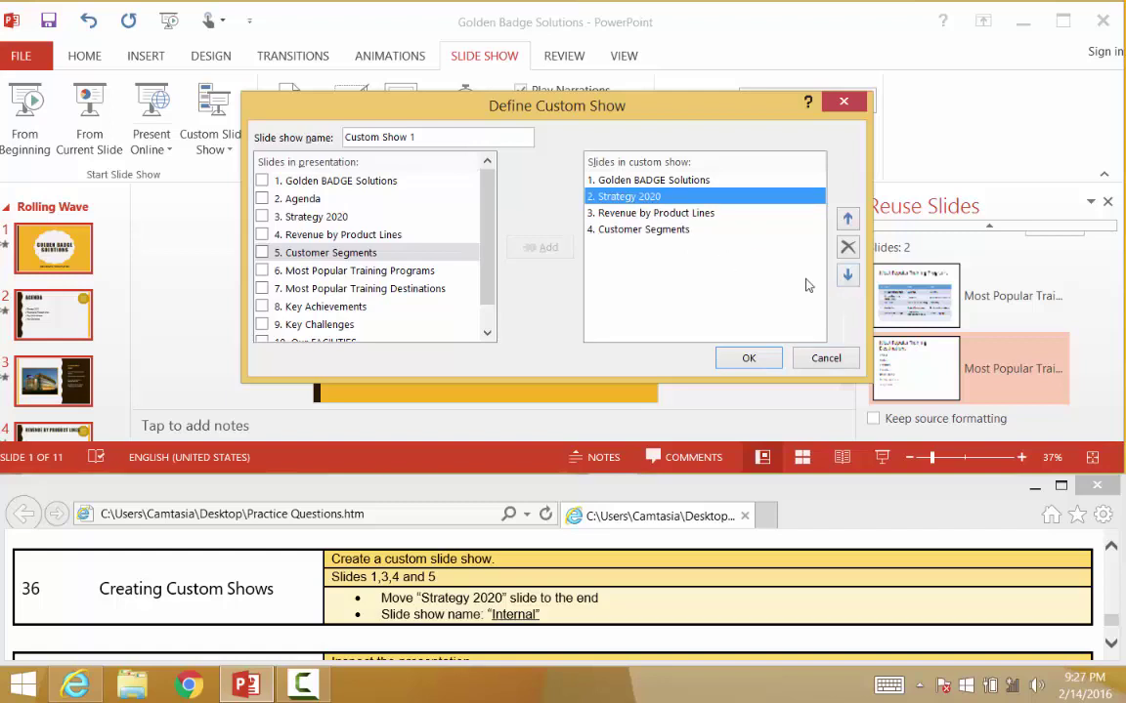
click(848, 276)
click(848, 276)
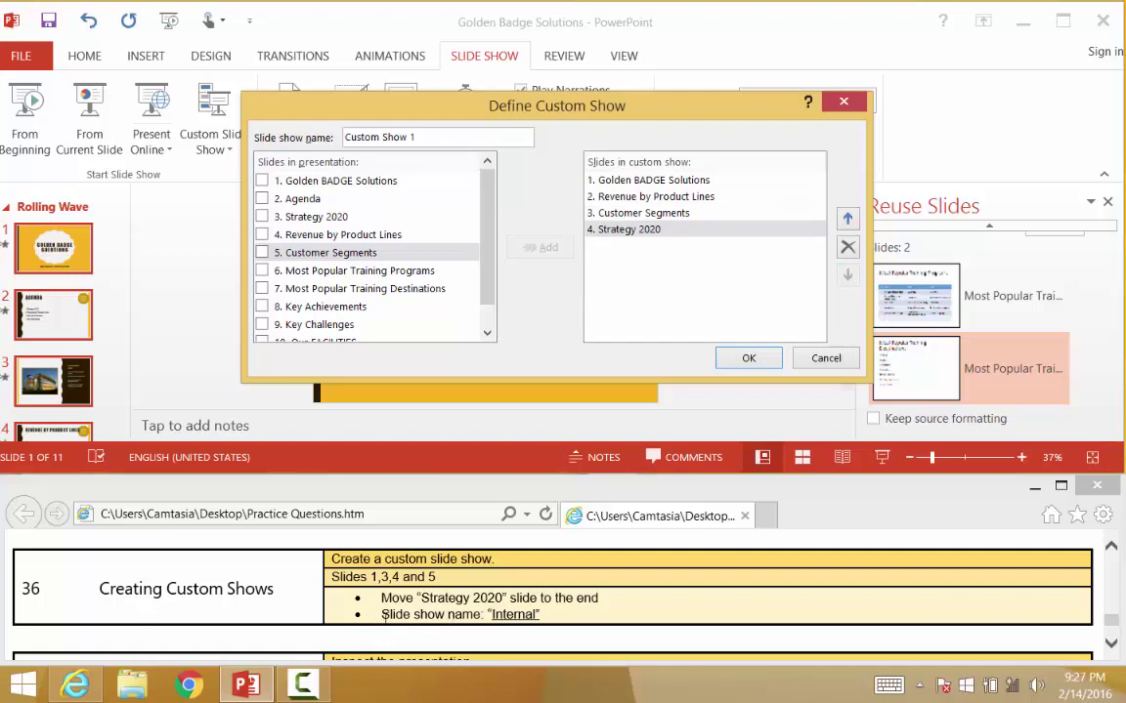
- Name the custom show Internal, save it and close the custom shows list
drag(433, 140, 293, 137)
text(Internal)
click(735, 359)
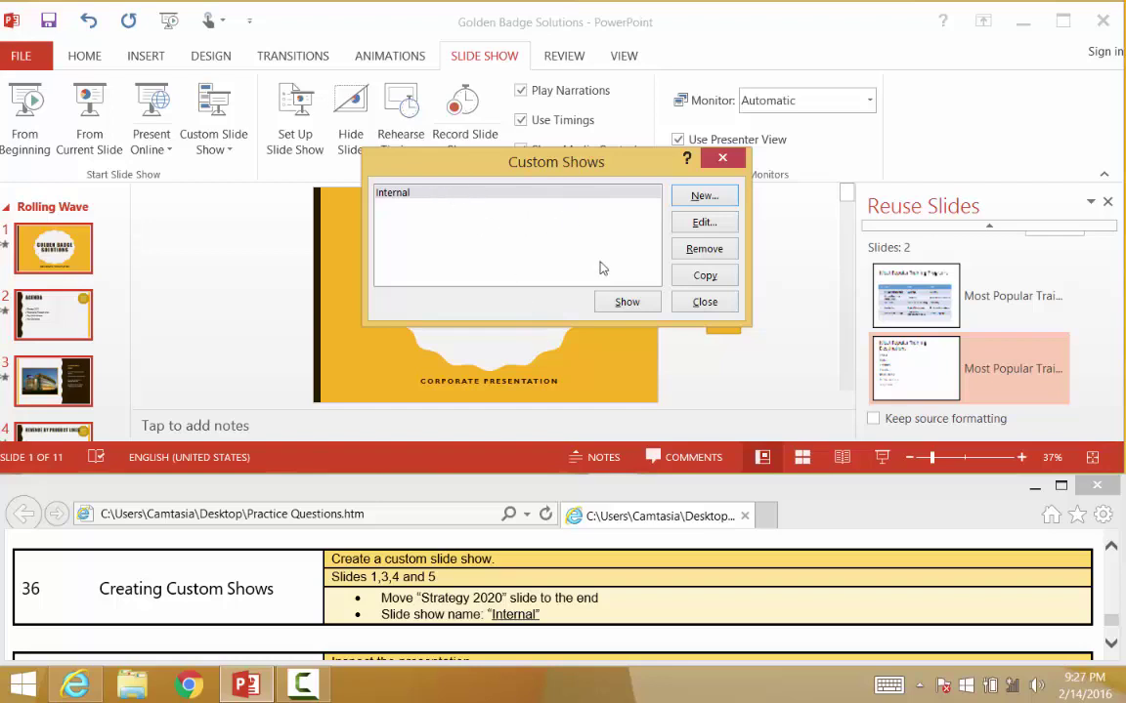
click(704, 303)
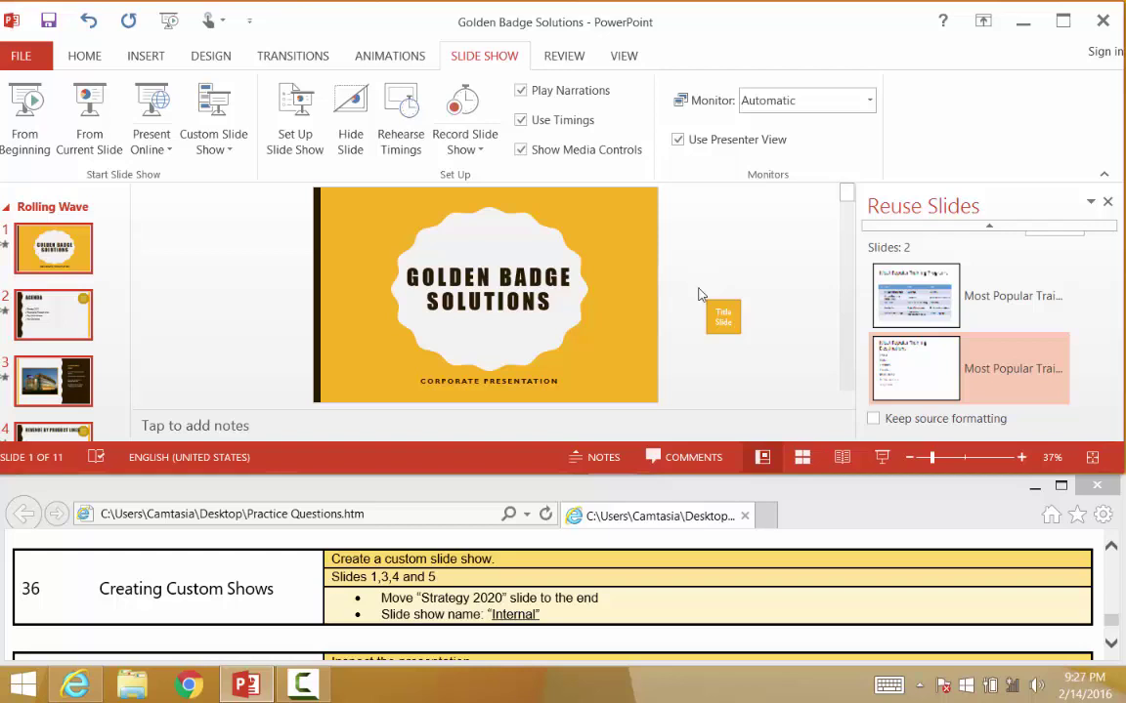
- Start the Document Inspector for the Golden Badge Solutions presentation, saving the file first
click(1111, 645)
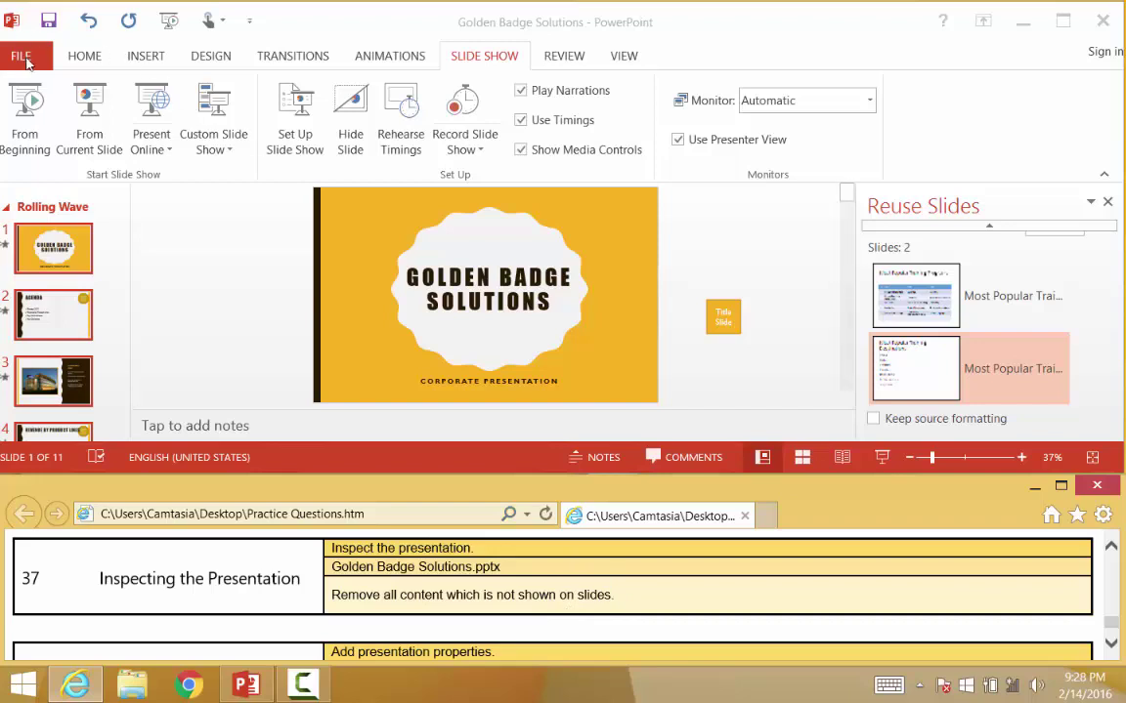
click(25, 60)
click(21, 57)
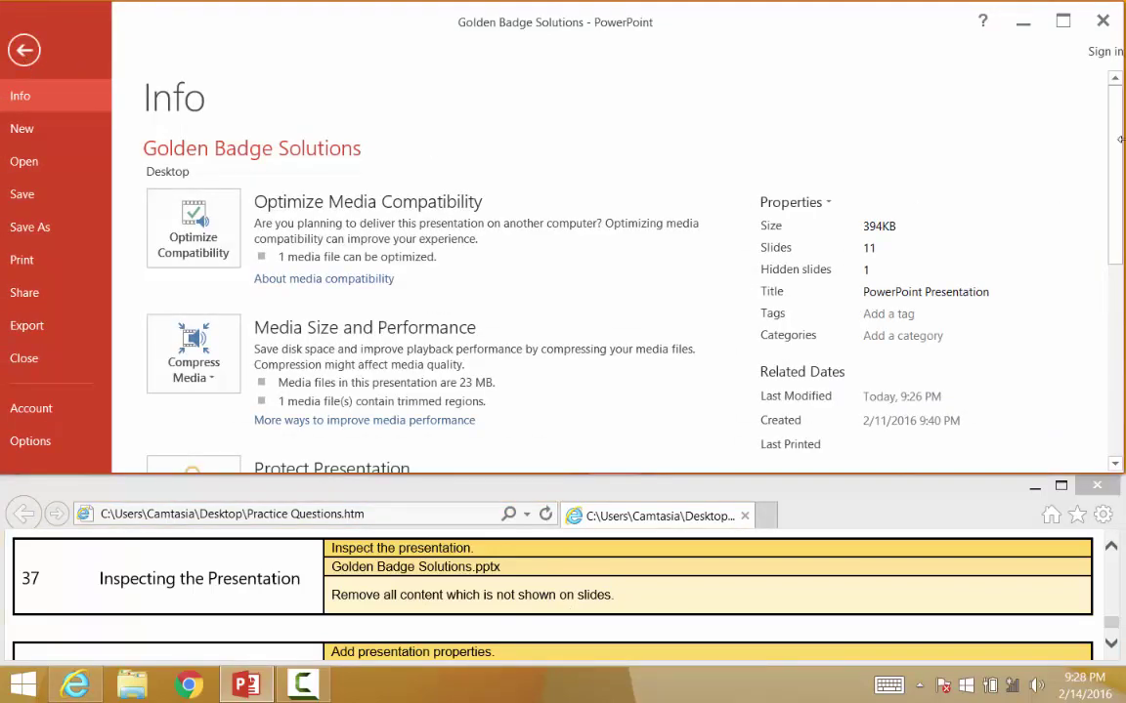
drag(1115, 110, 1120, 318)
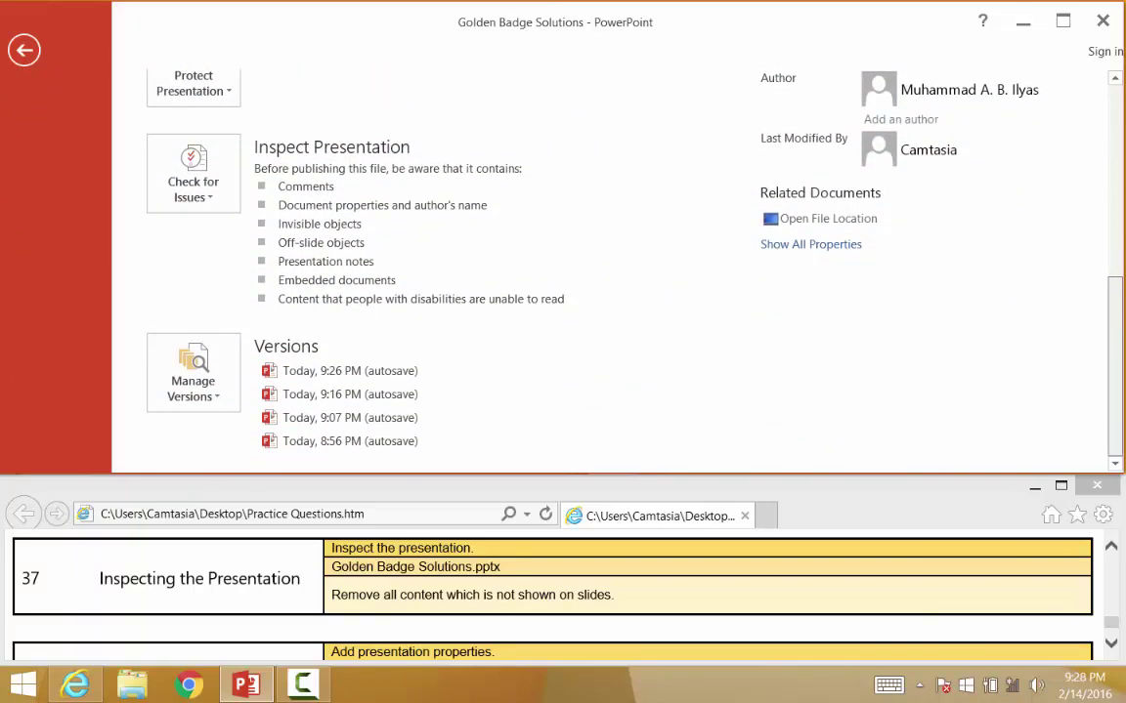
click(216, 191)
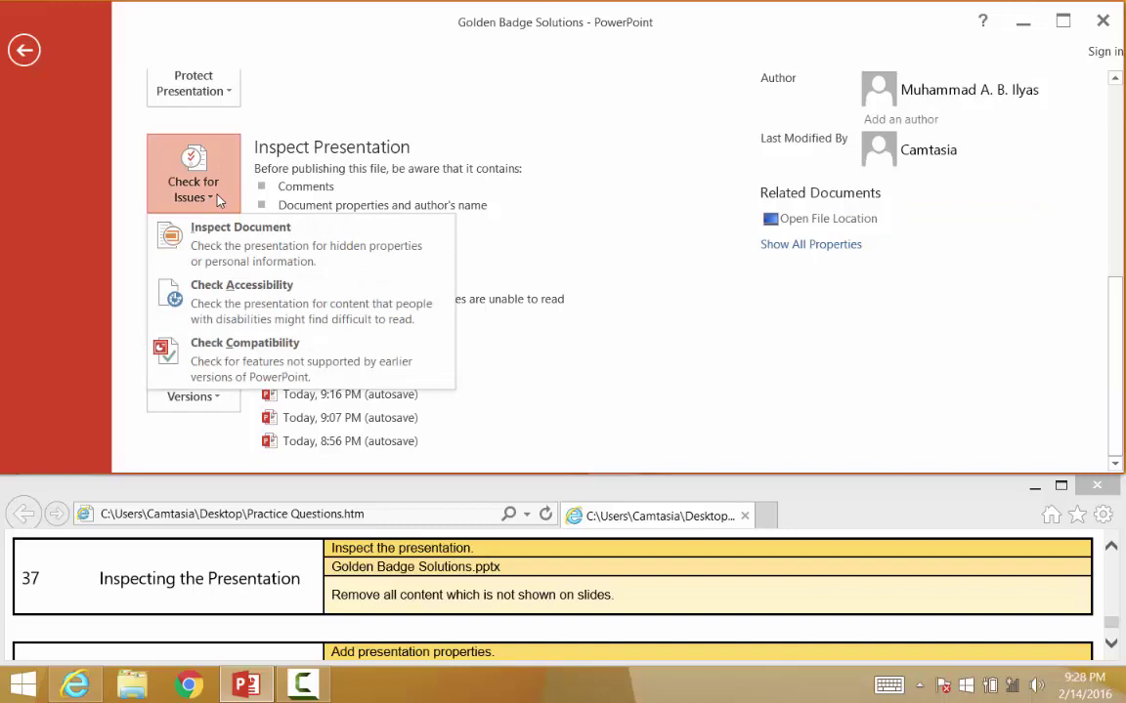
click(232, 242)
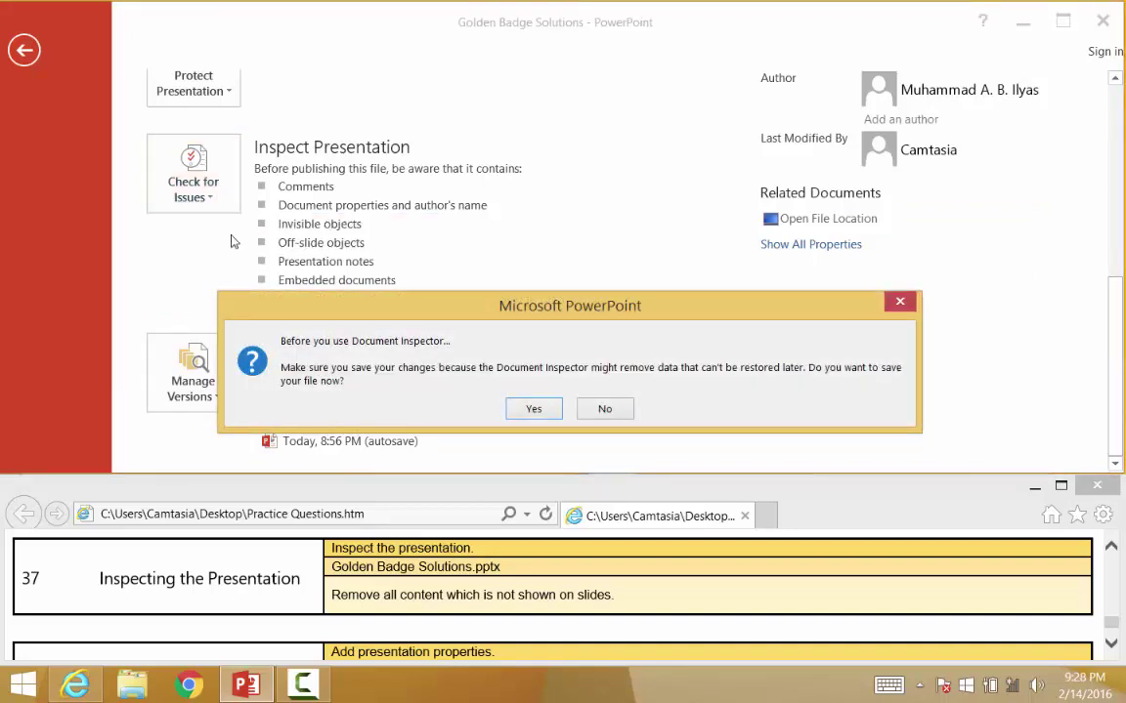
click(533, 410)
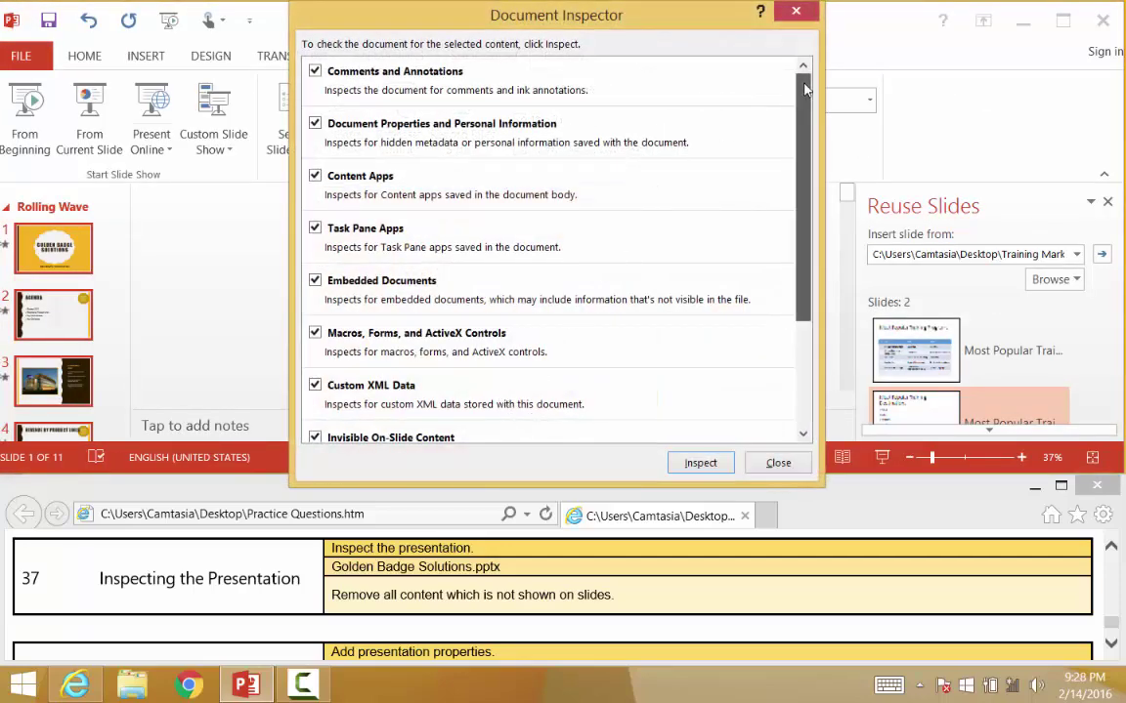
- Include off-slide content in the check and inspect the presentation for all listed content types
drag(803, 151, 821, 257)
click(314, 341)
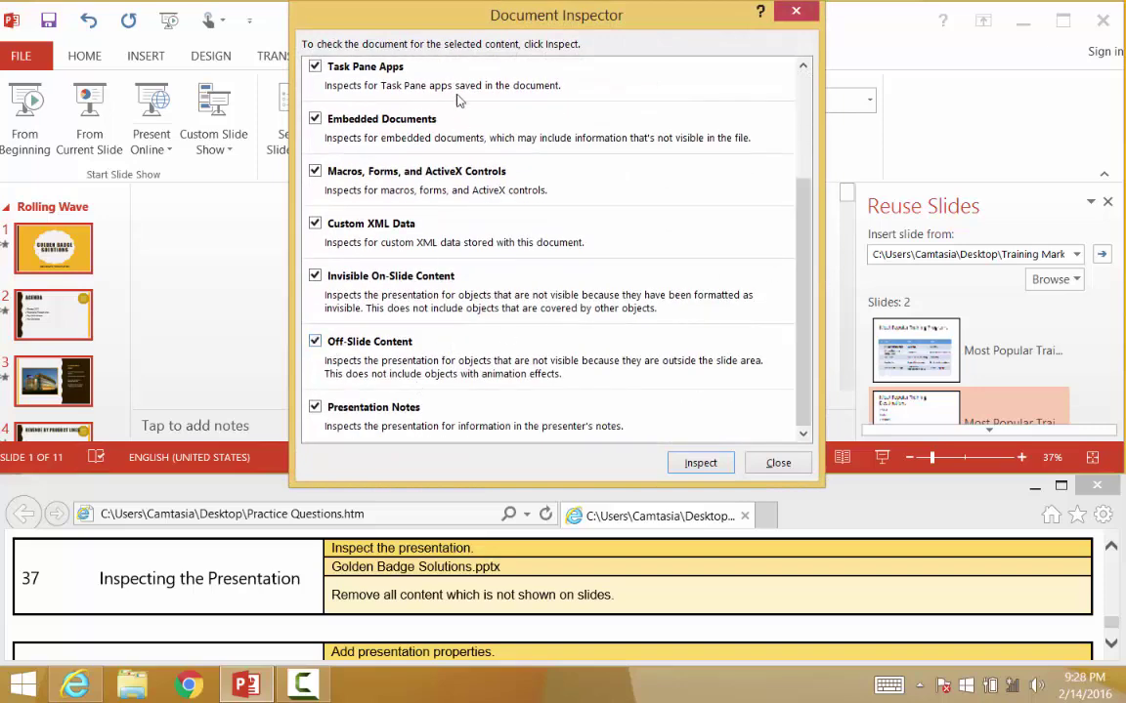
scroll(808, 405, up, 5)
scroll(733, 326, down, 5)
click(700, 464)
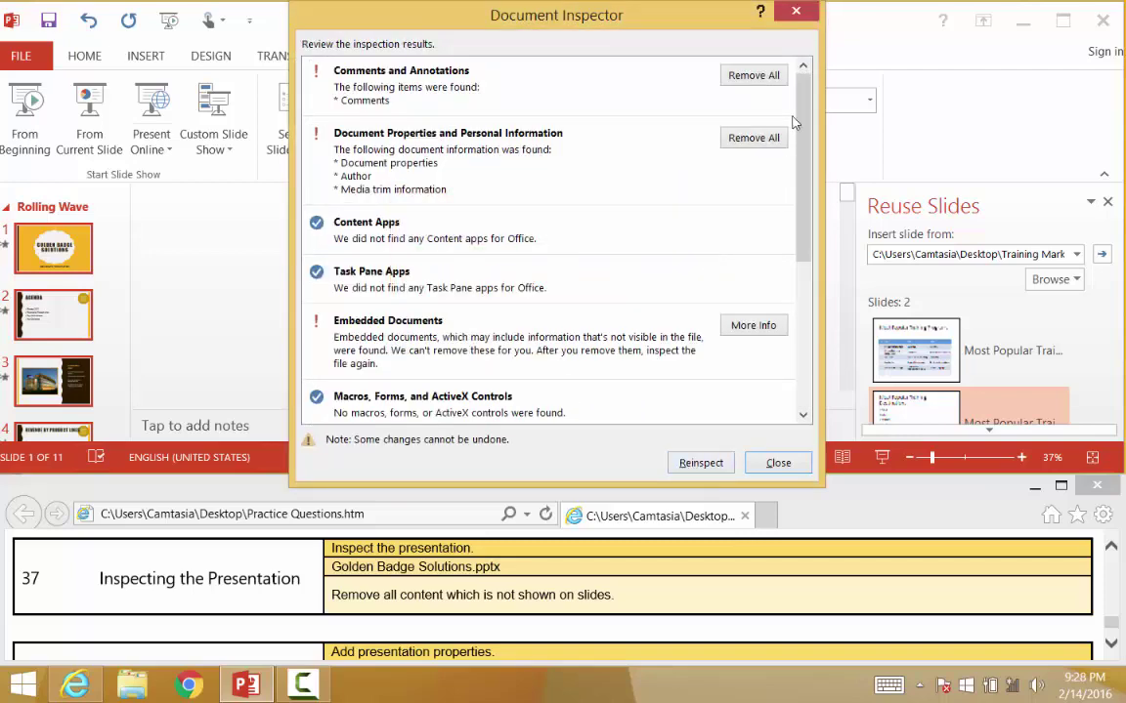
- Remove all invisible on-slide content and all off-slide content from the presentation, and close the Document Inspector
scroll(723, 117, down, 5)
scroll(737, 192, up, 5)
drag(803, 172, 811, 364)
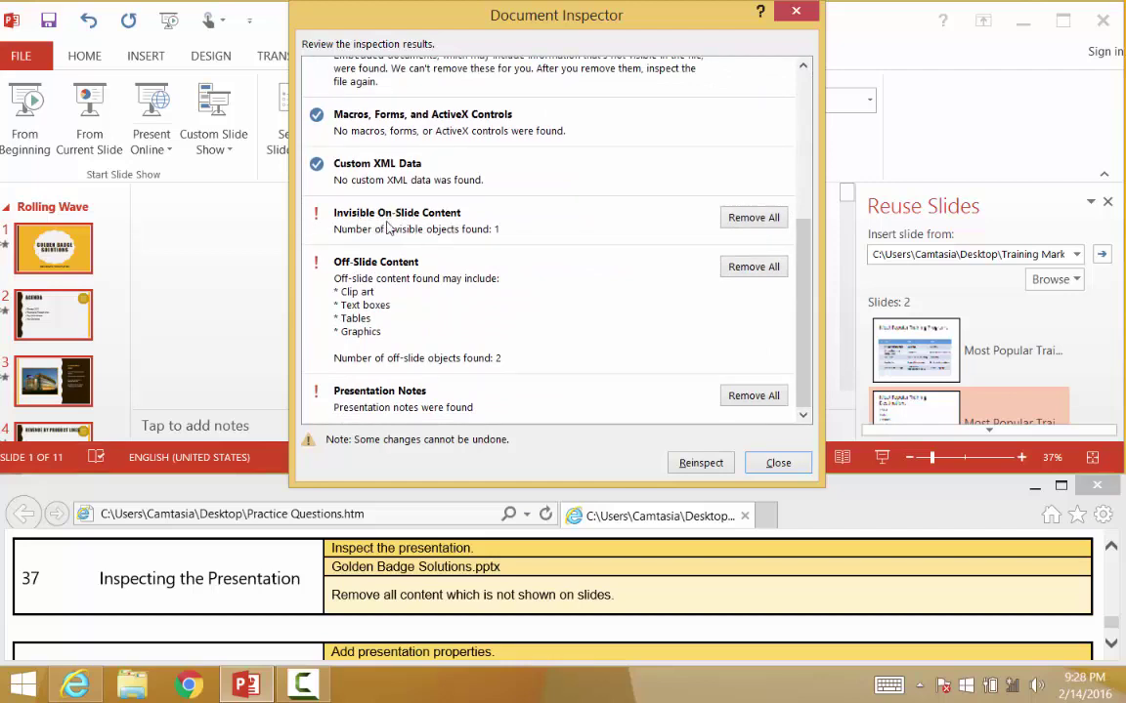
click(752, 217)
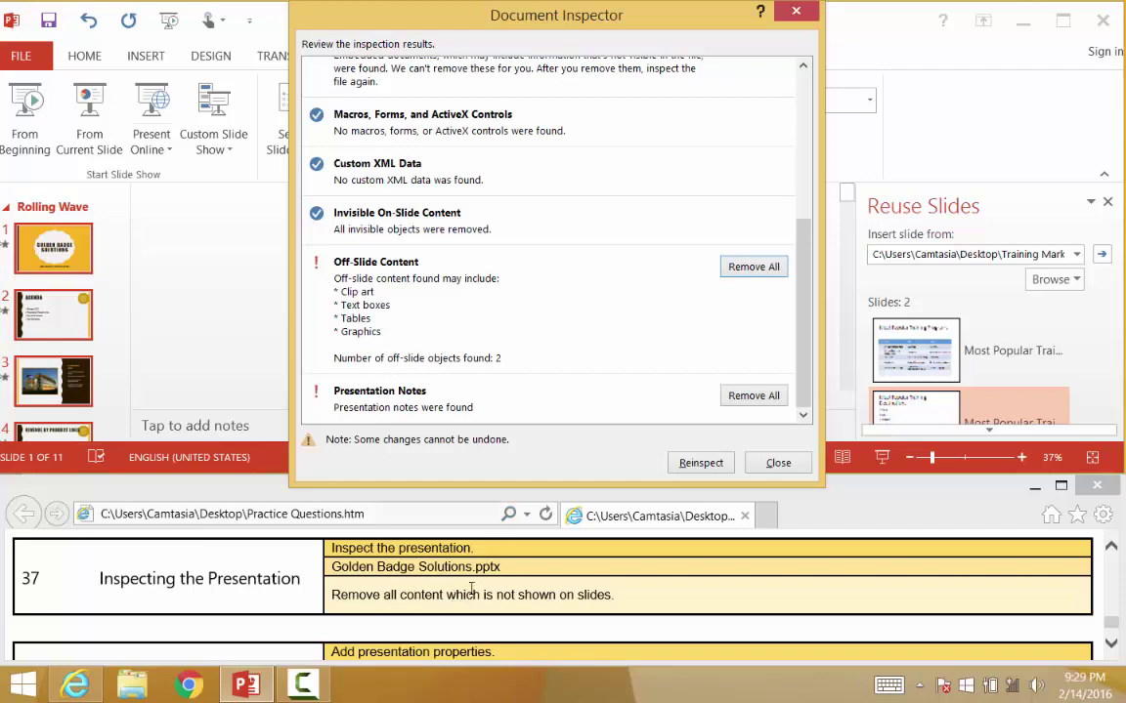
click(752, 269)
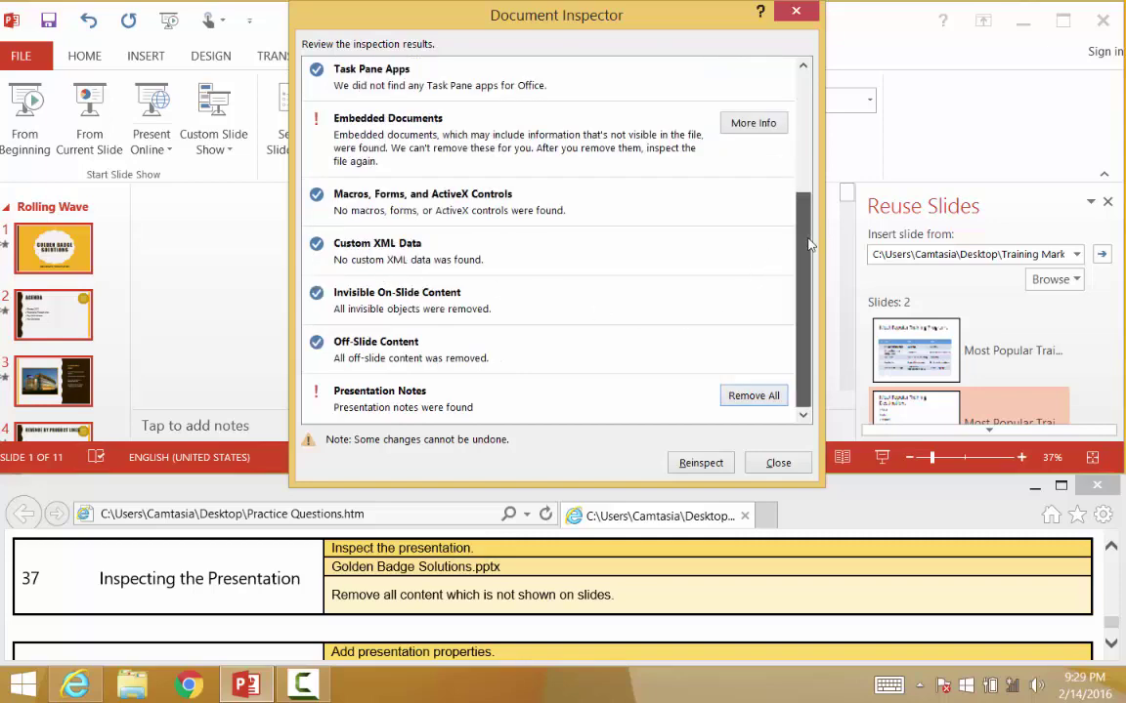
scroll(810, 244, up, 5)
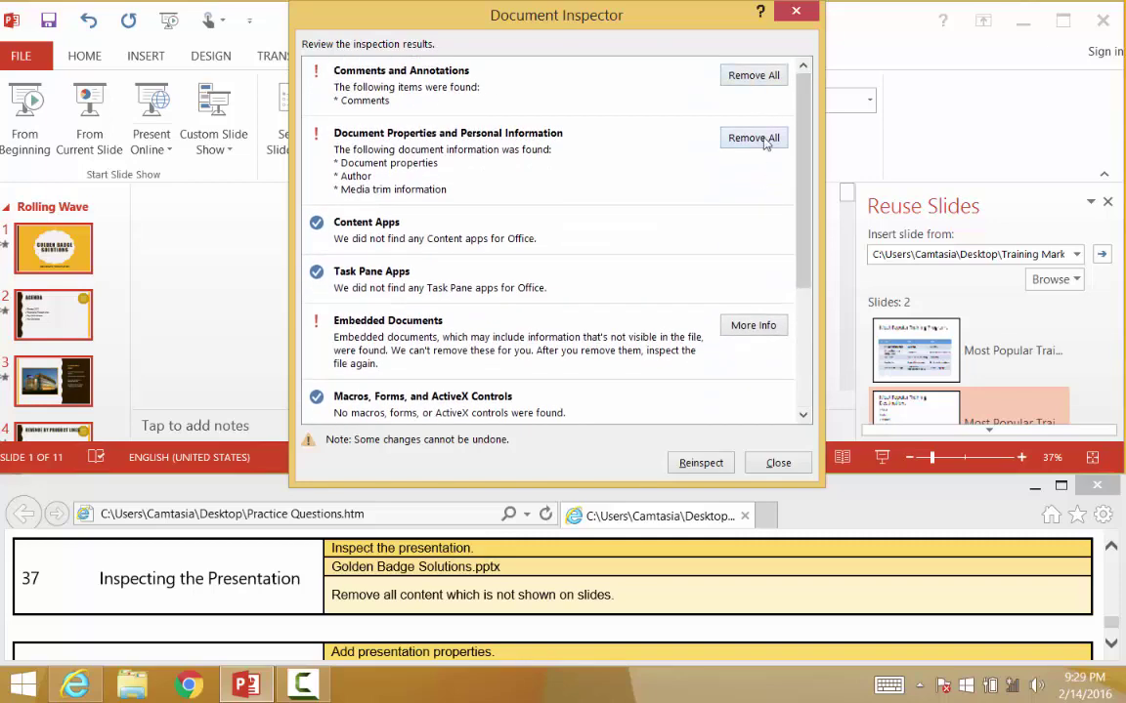
scroll(724, 196, down, 5)
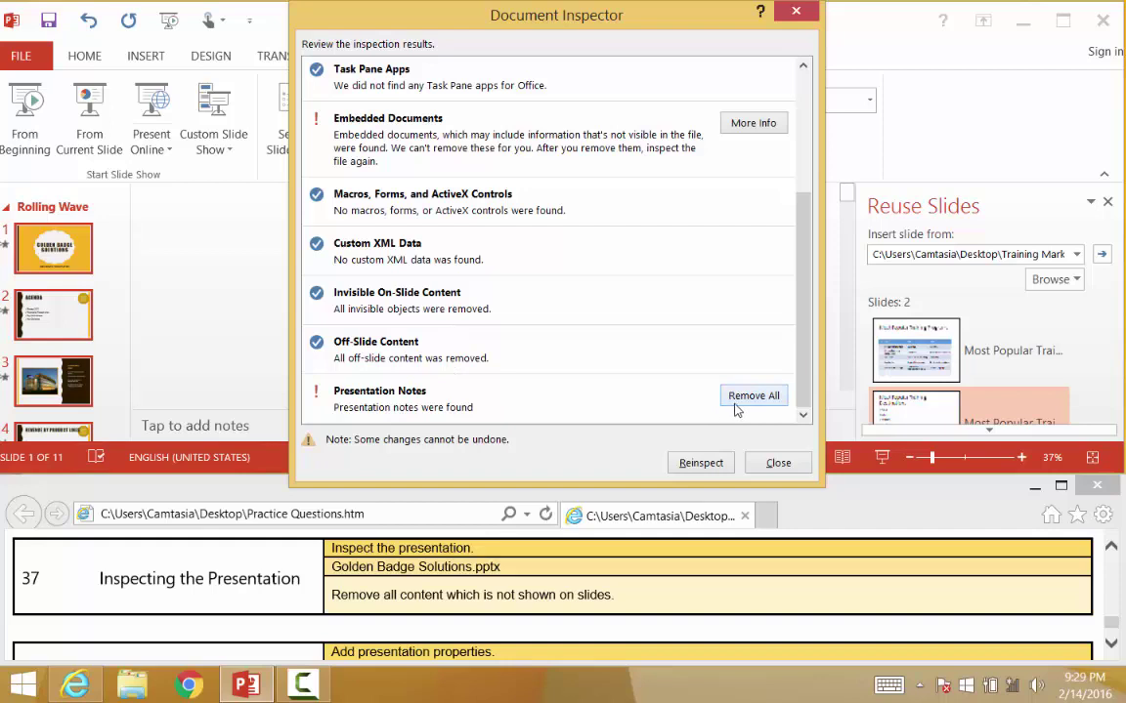
drag(803, 387, 797, 247)
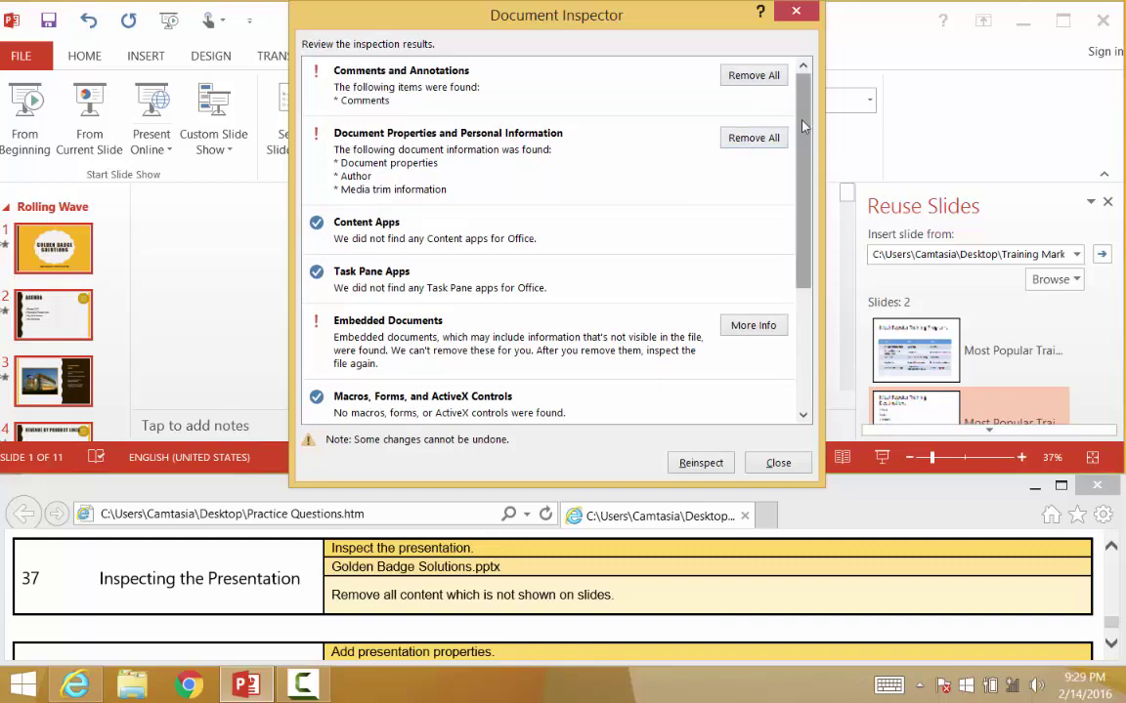
mouse_move(803, 182)
mouse_down()
mouse_move(826, 301)
mouse_move(806, 184)
mouse_move(803, 297)
mouse_up()
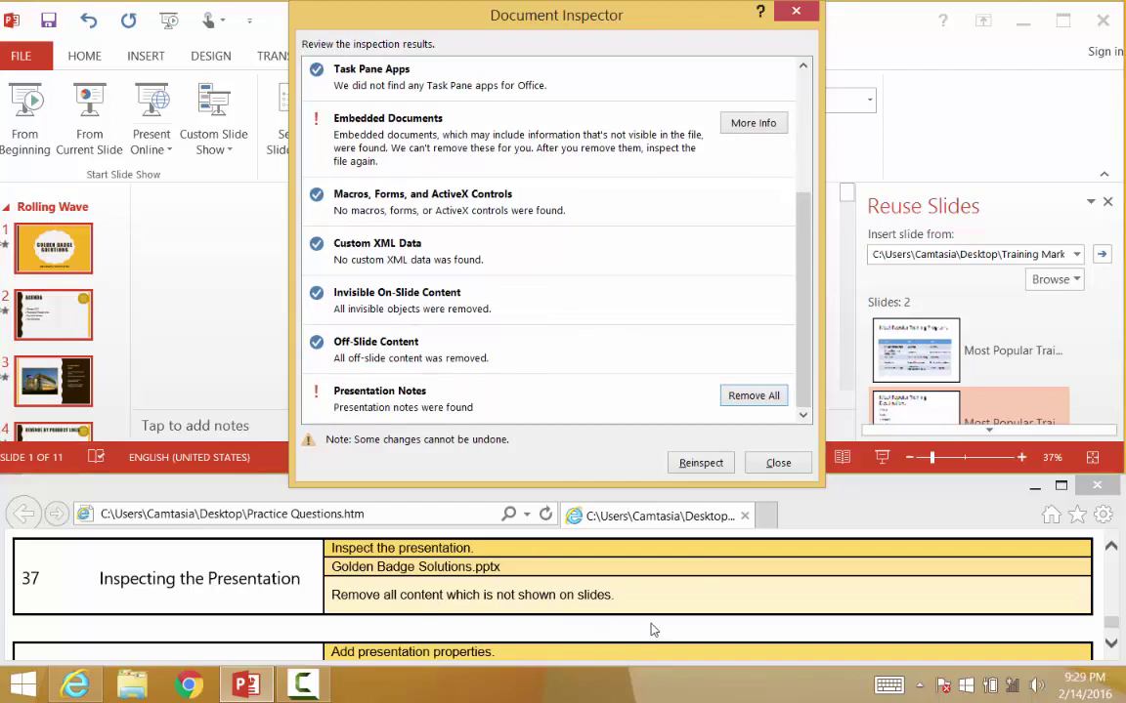
click(772, 466)
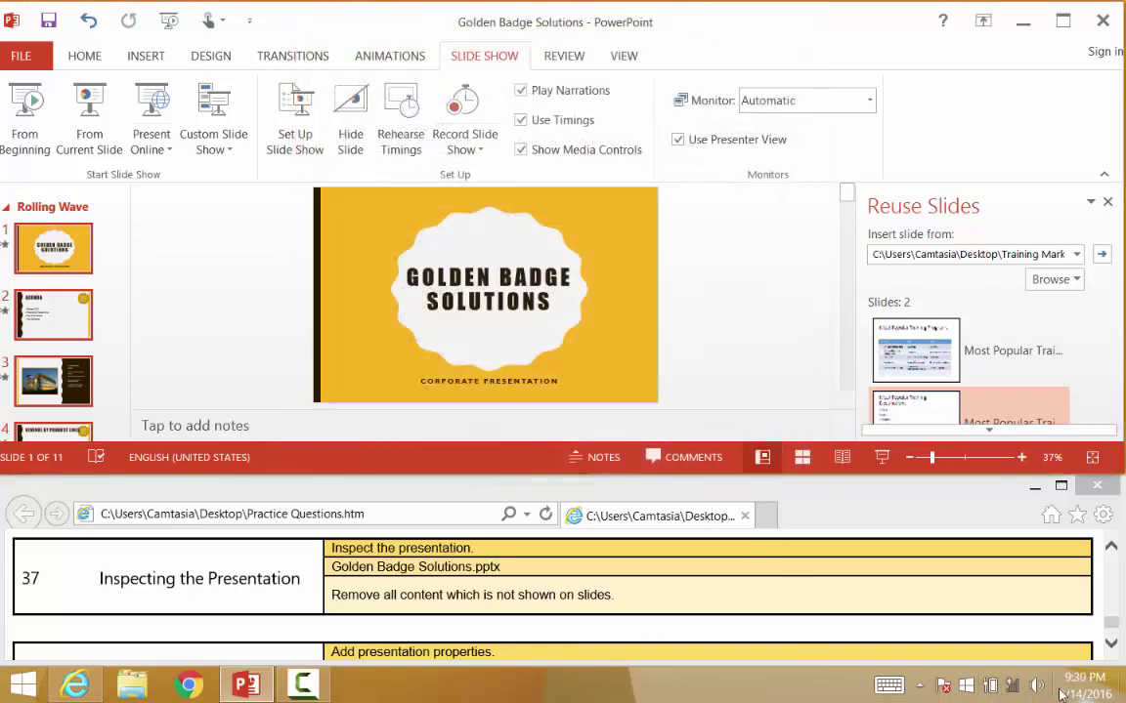
- Set the presentation's title property to Golden Badge Solutions
click(1112, 643)
click(1112, 644)
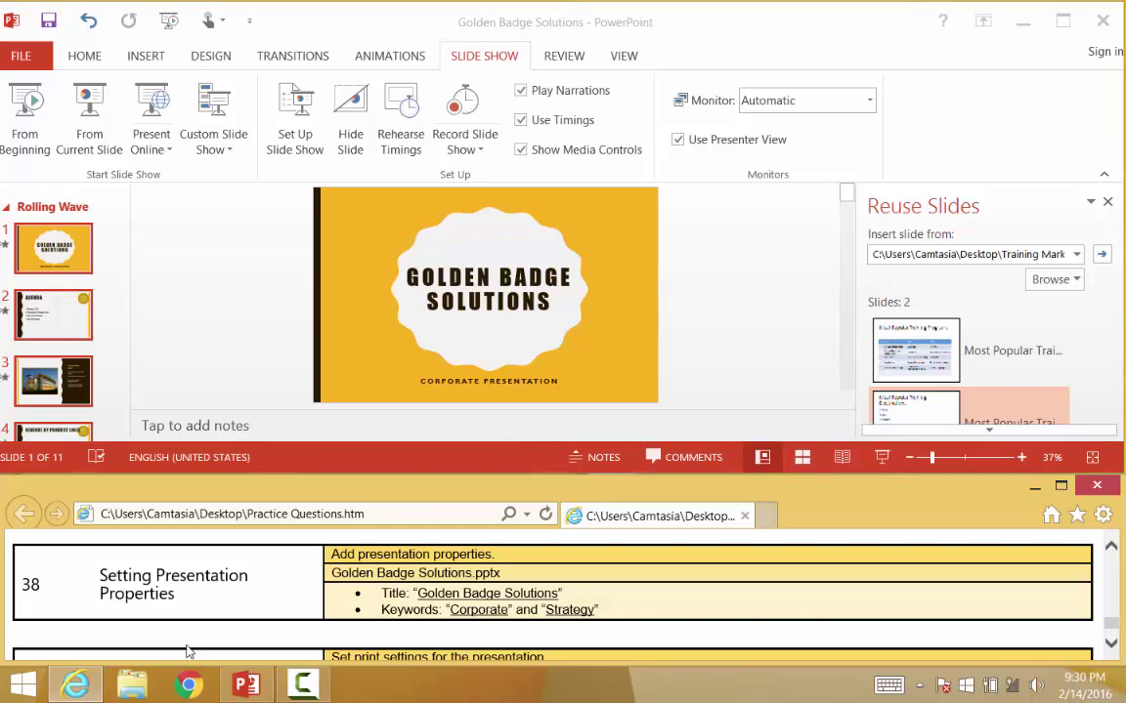
click(25, 60)
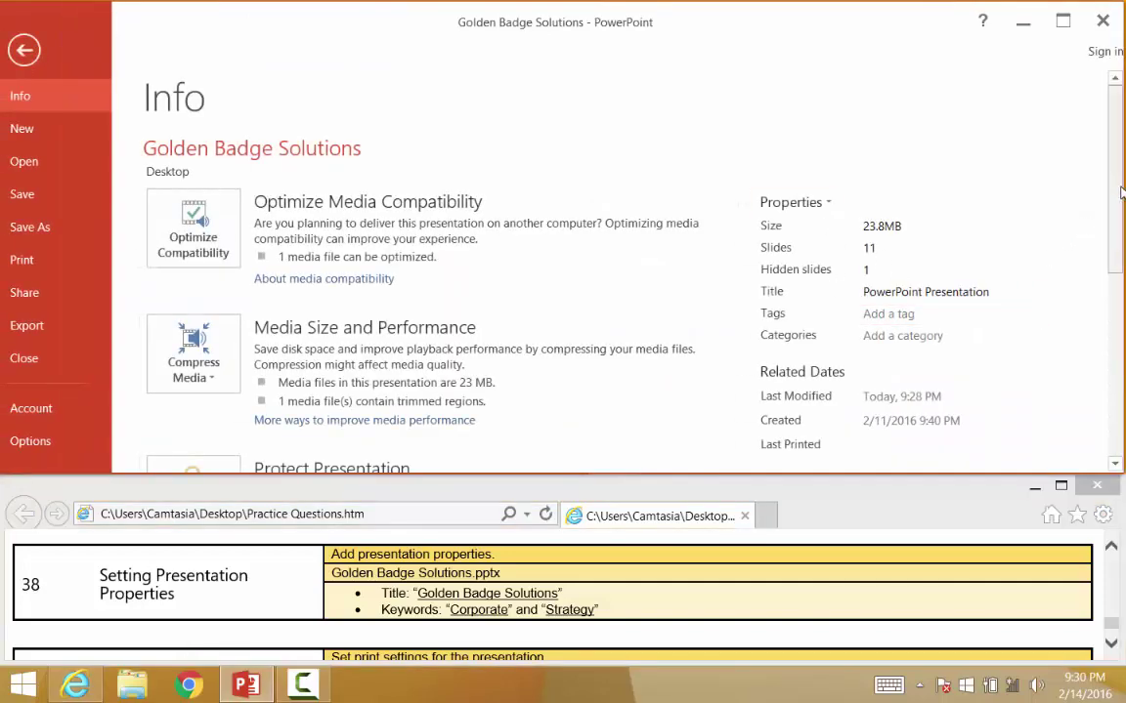
scroll(1121, 195, down, 2)
click(887, 186)
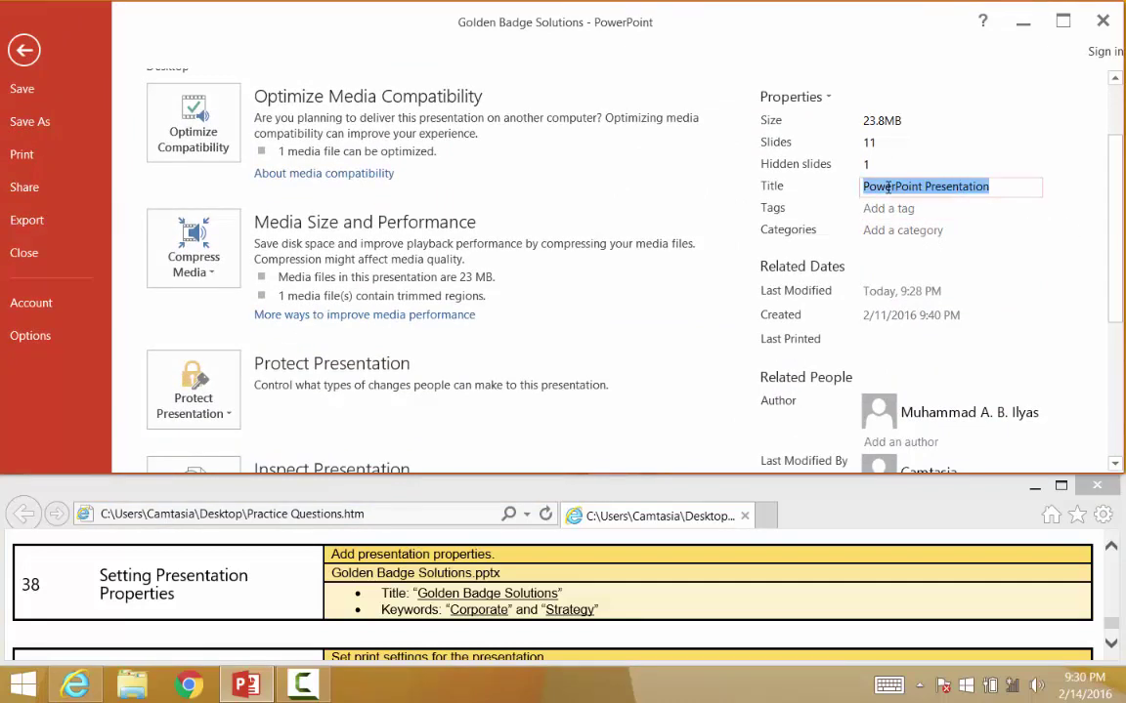
text(Gol)
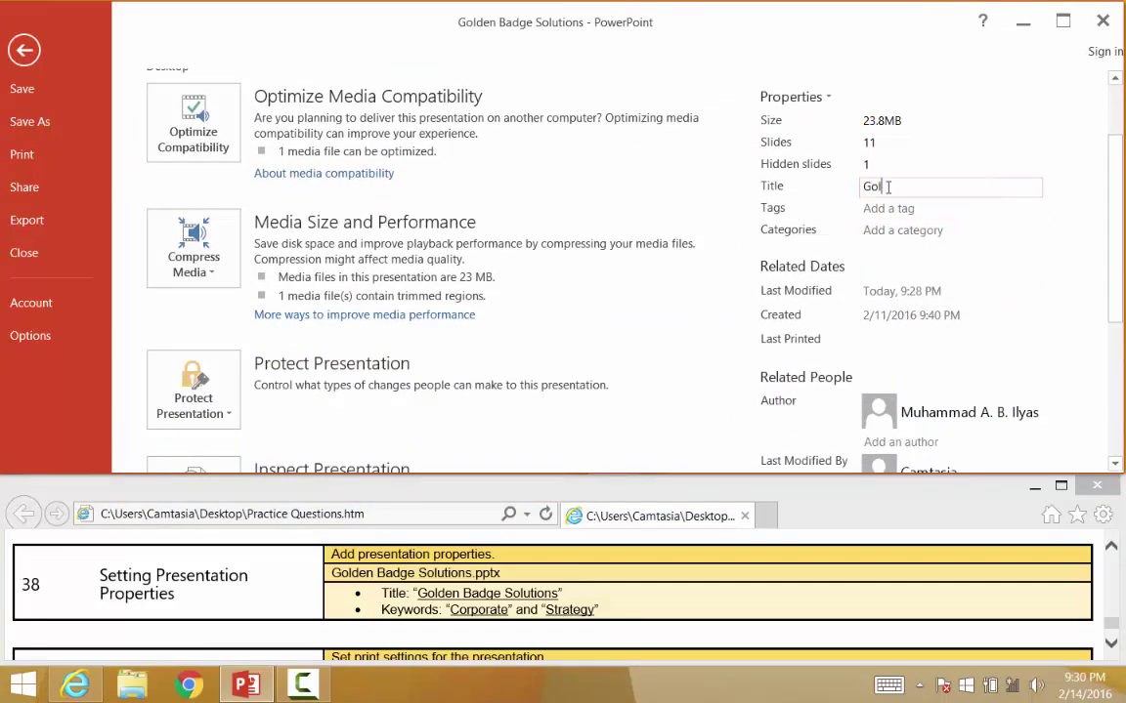
text(den Badge Solutions)
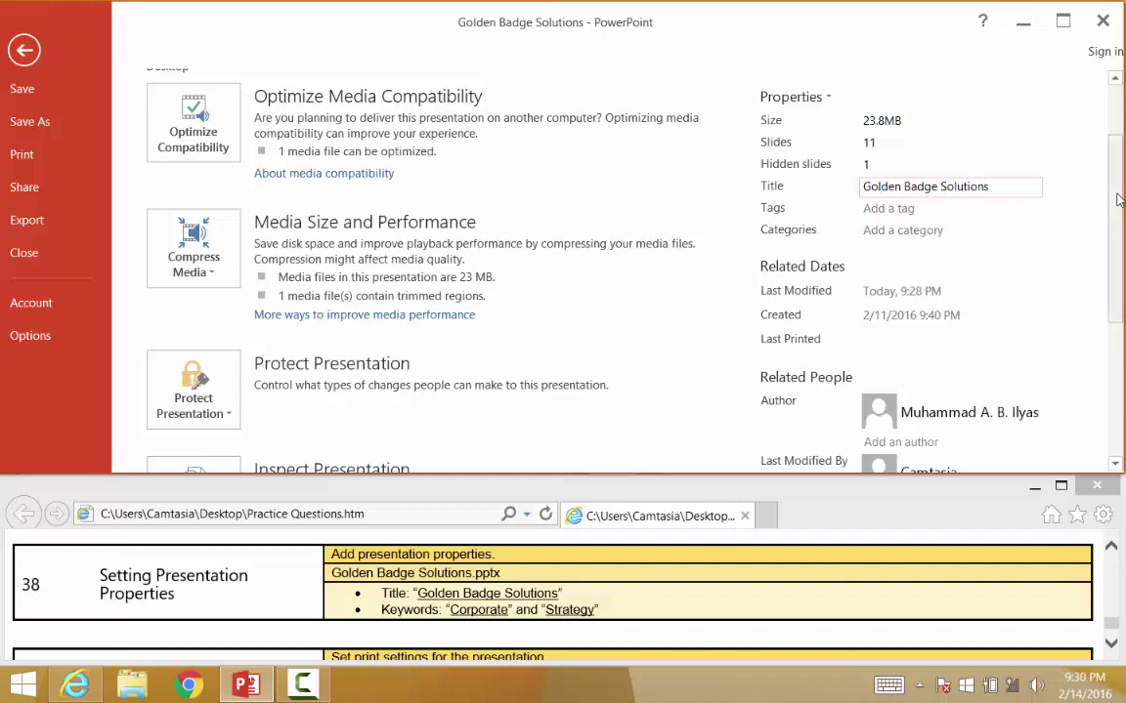
- Show the full list of the presentation's document properties
scroll(1119, 199, down, 5)
scroll(1107, 134, up, 6)
scroll(1114, 195, down, 4)
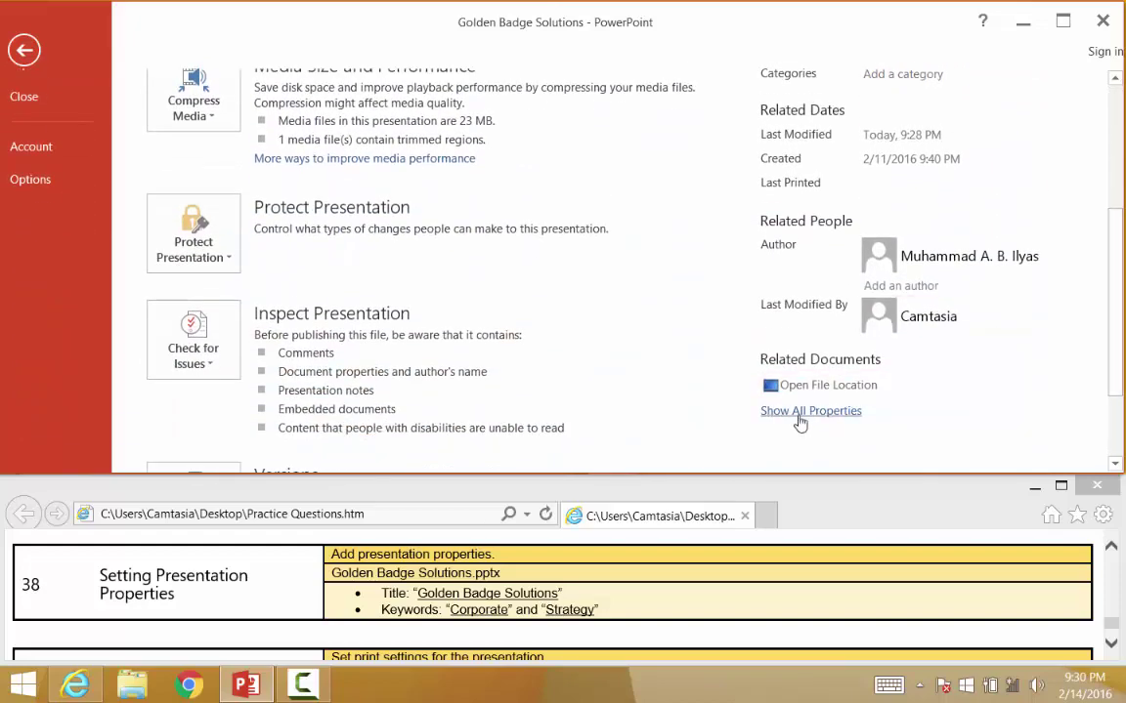
click(796, 418)
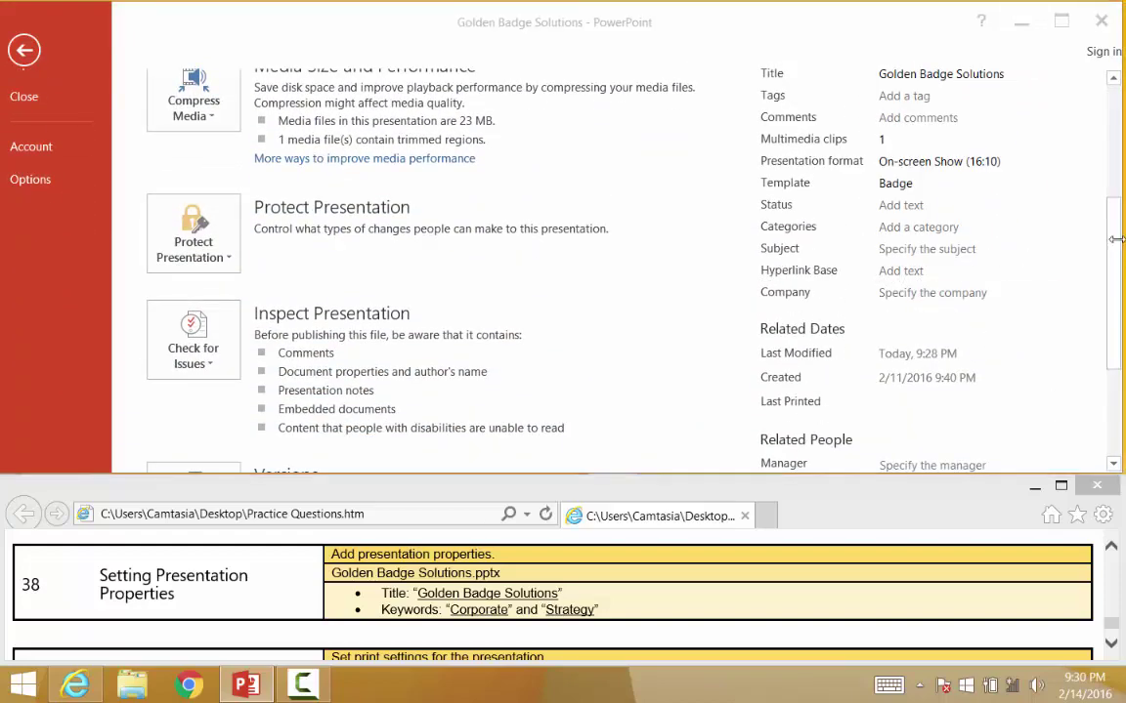
drag(1120, 226, 1122, 104)
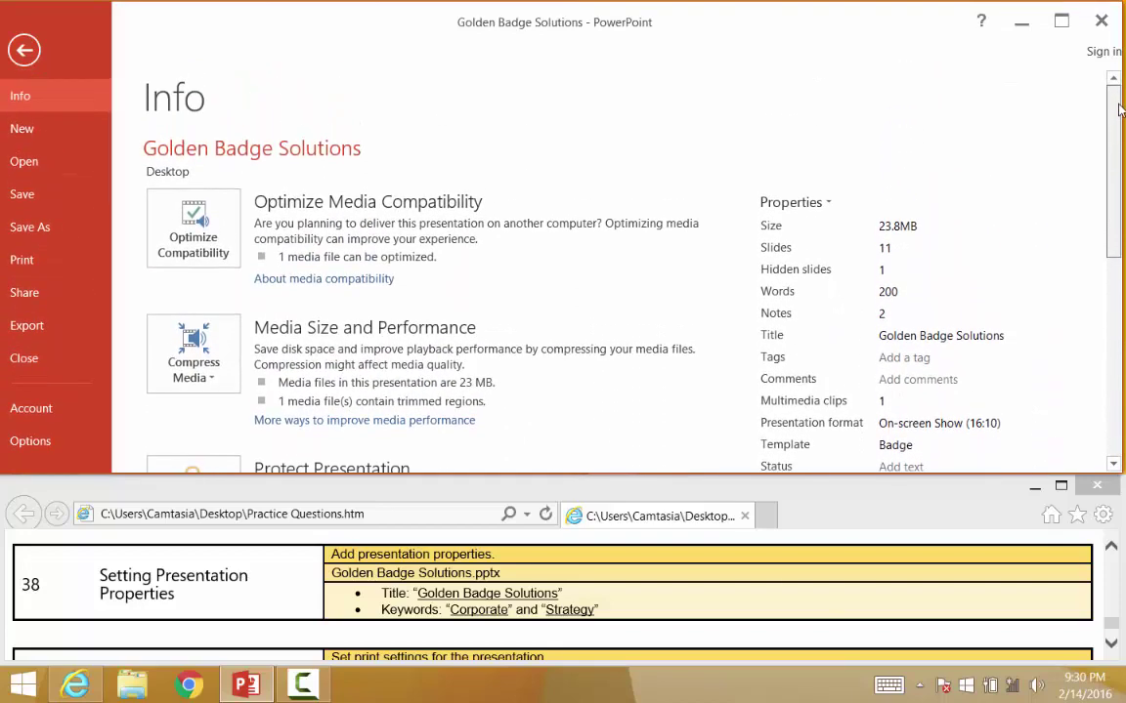
- Add the keywords Corporate Strategy to the presentation's summary information in the advanced properties and apply them
click(830, 202)
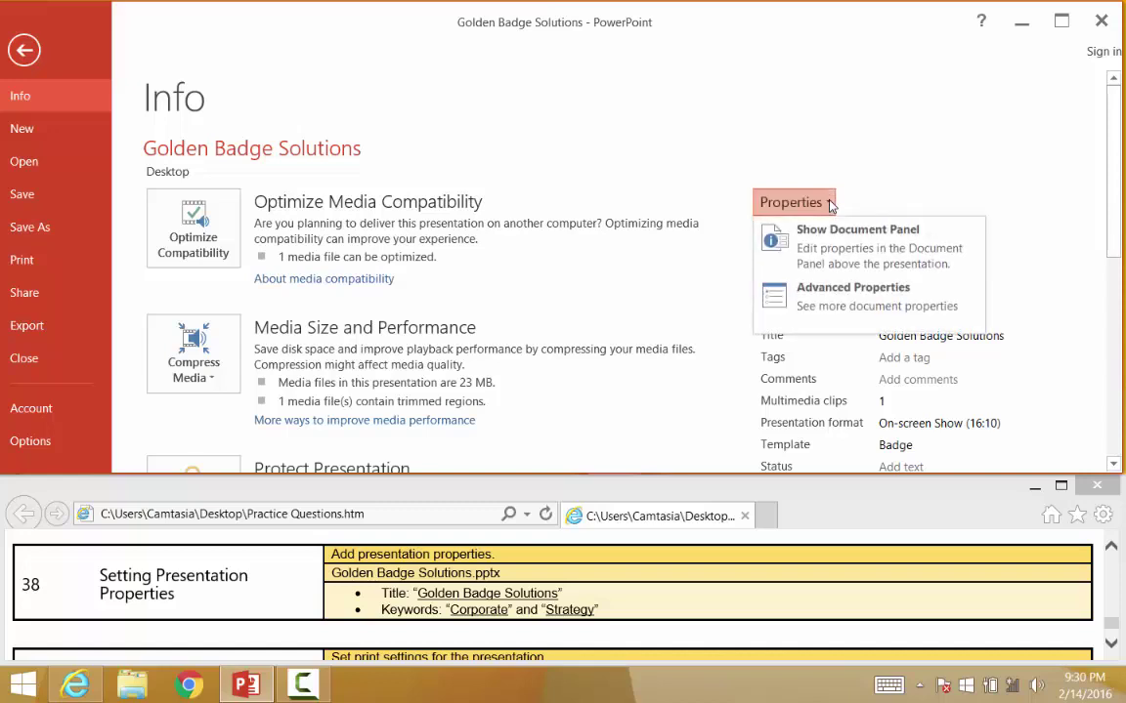
click(848, 309)
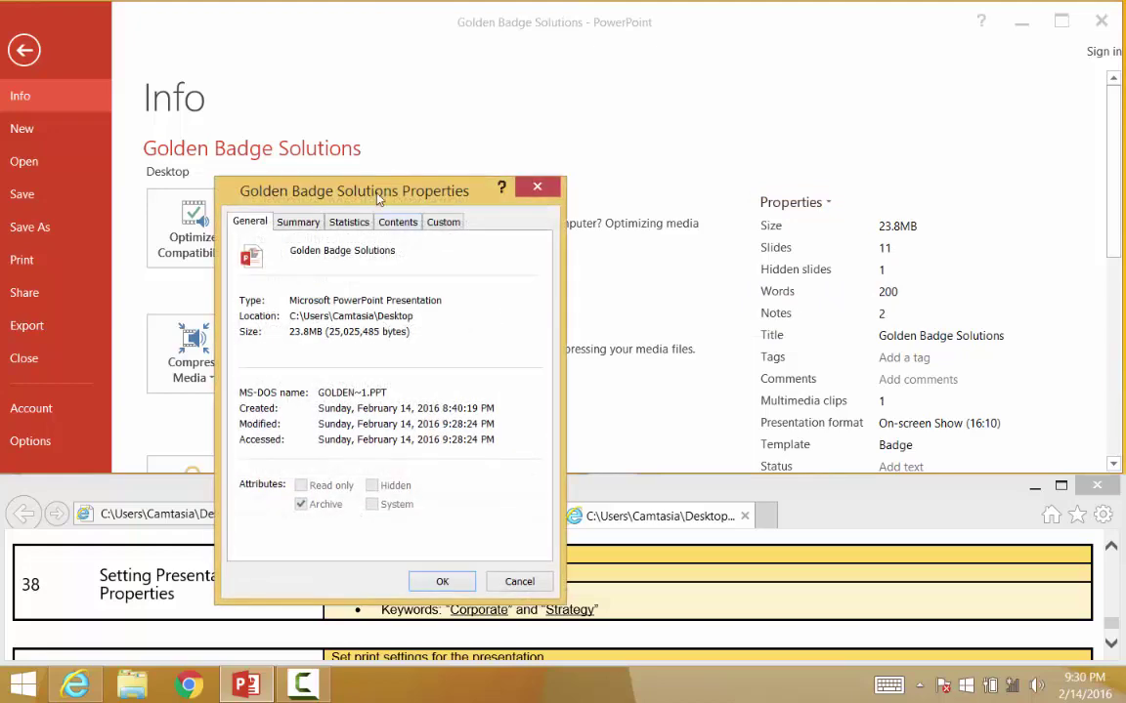
drag(379, 203, 798, 92)
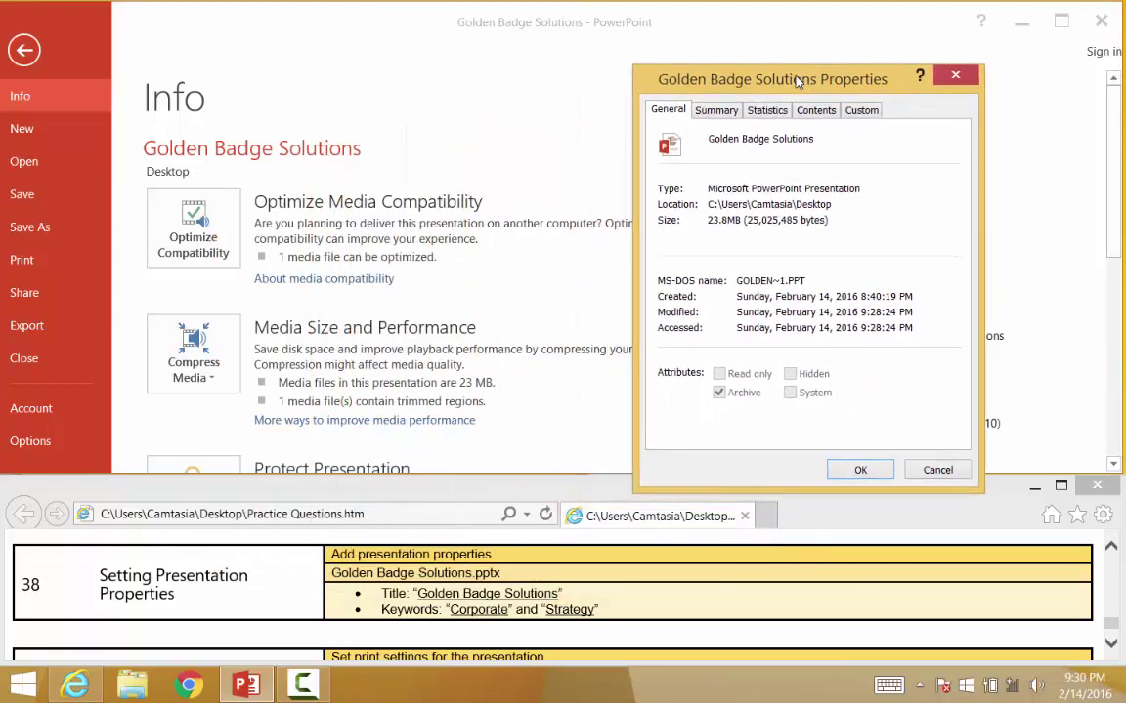
click(718, 110)
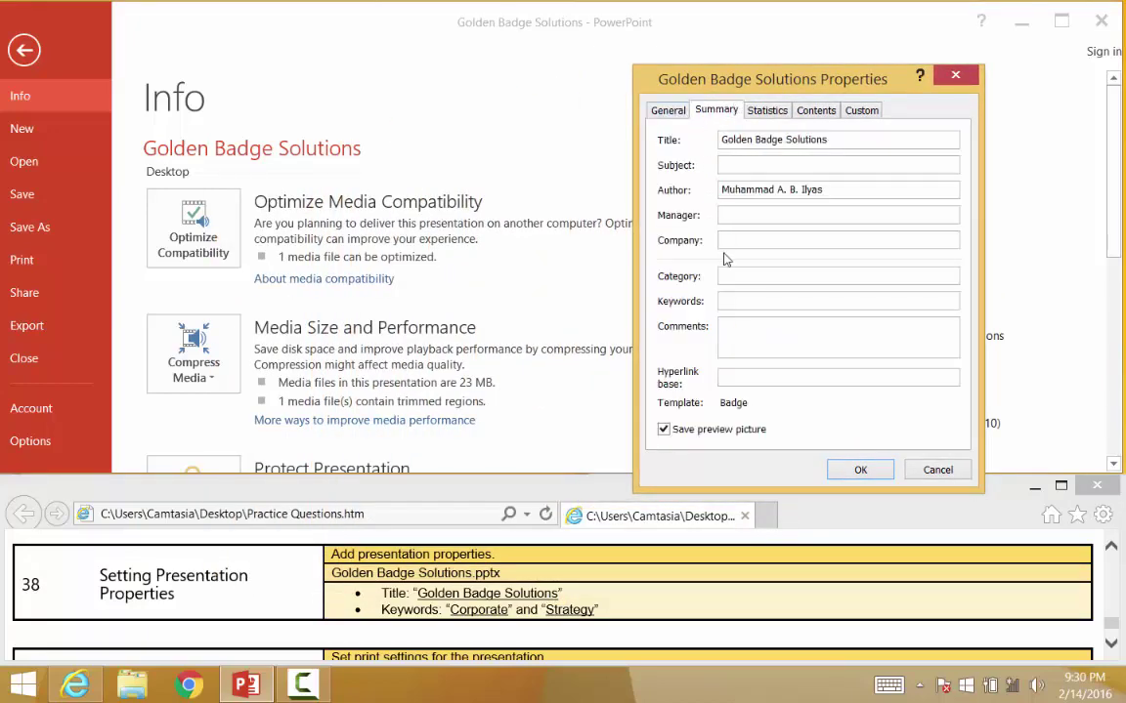
click(728, 302)
text(Corpo)
text(rate Strategy)
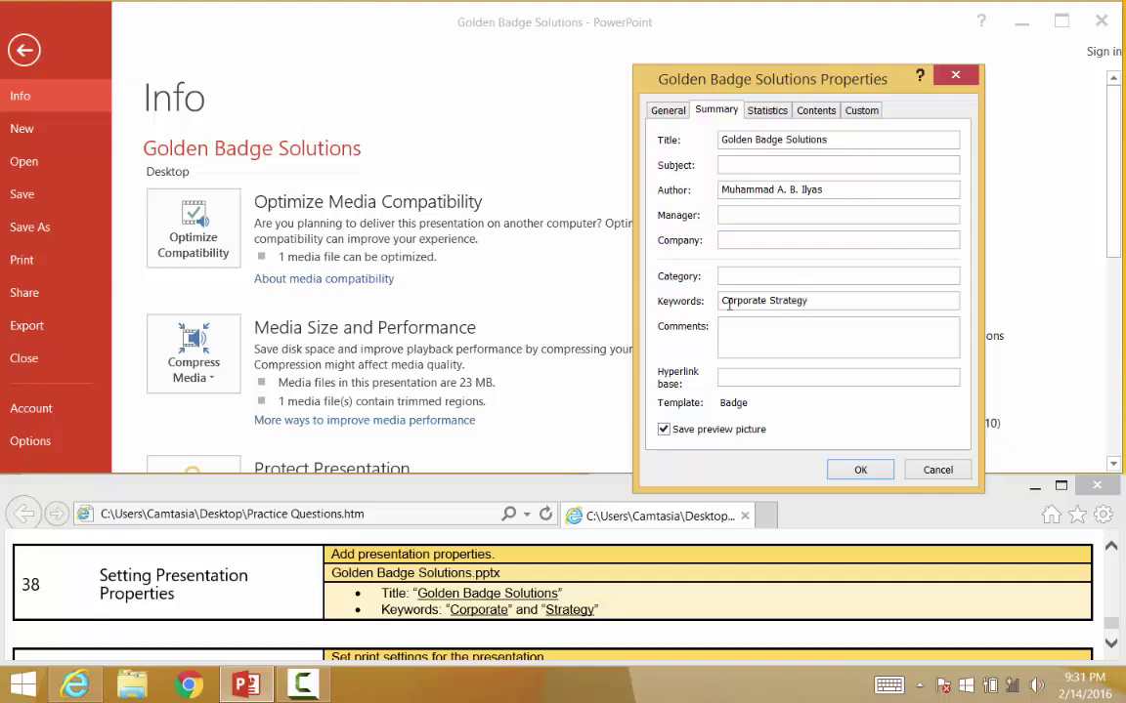
click(857, 470)
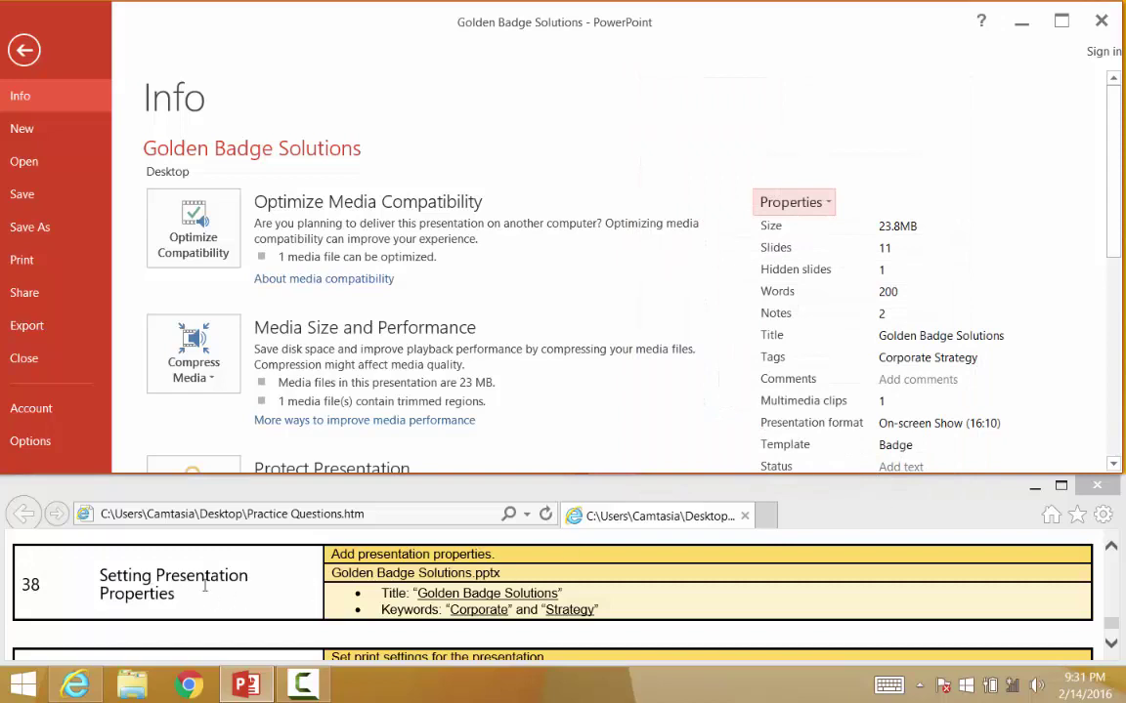
- Bring practice task 39 into view and set the presentation's print layout to handouts with 3 slides per page
click(1111, 645)
click(1111, 645)
click(1111, 645)
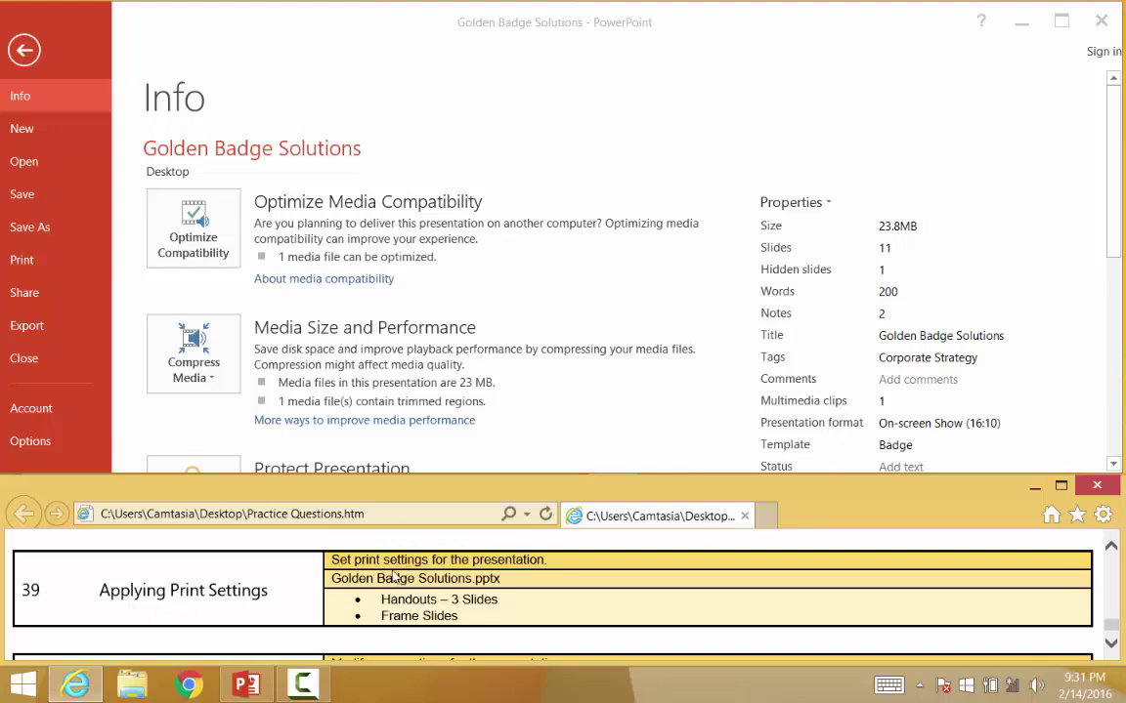
click(44, 244)
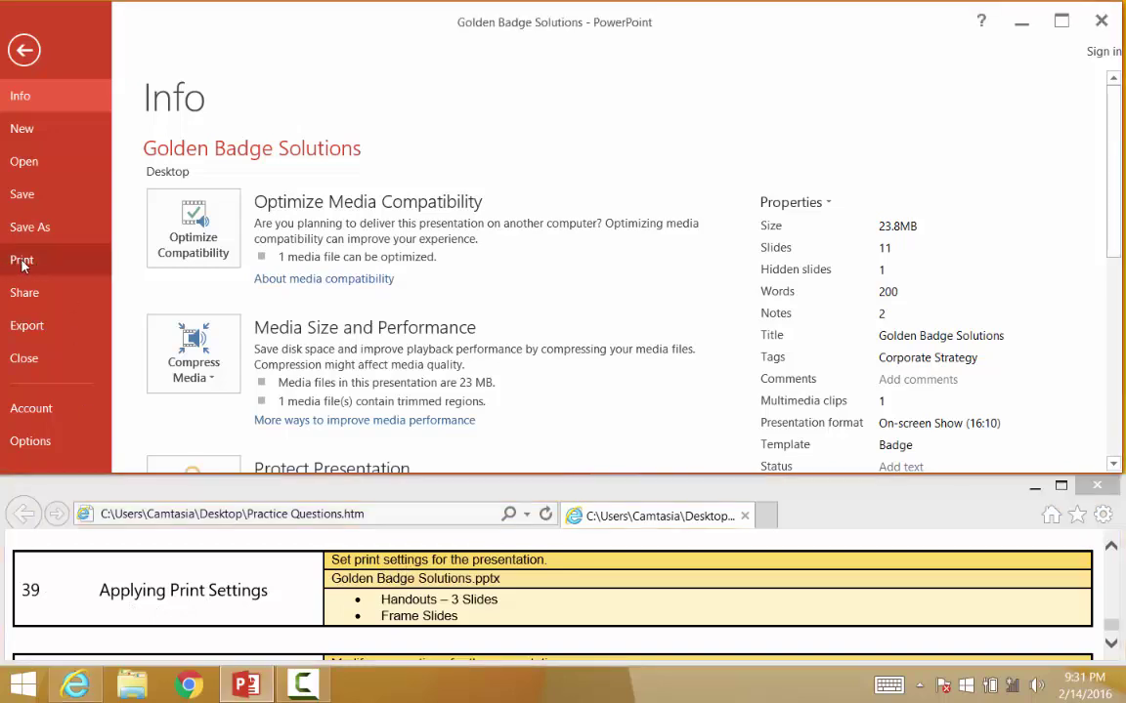
click(24, 264)
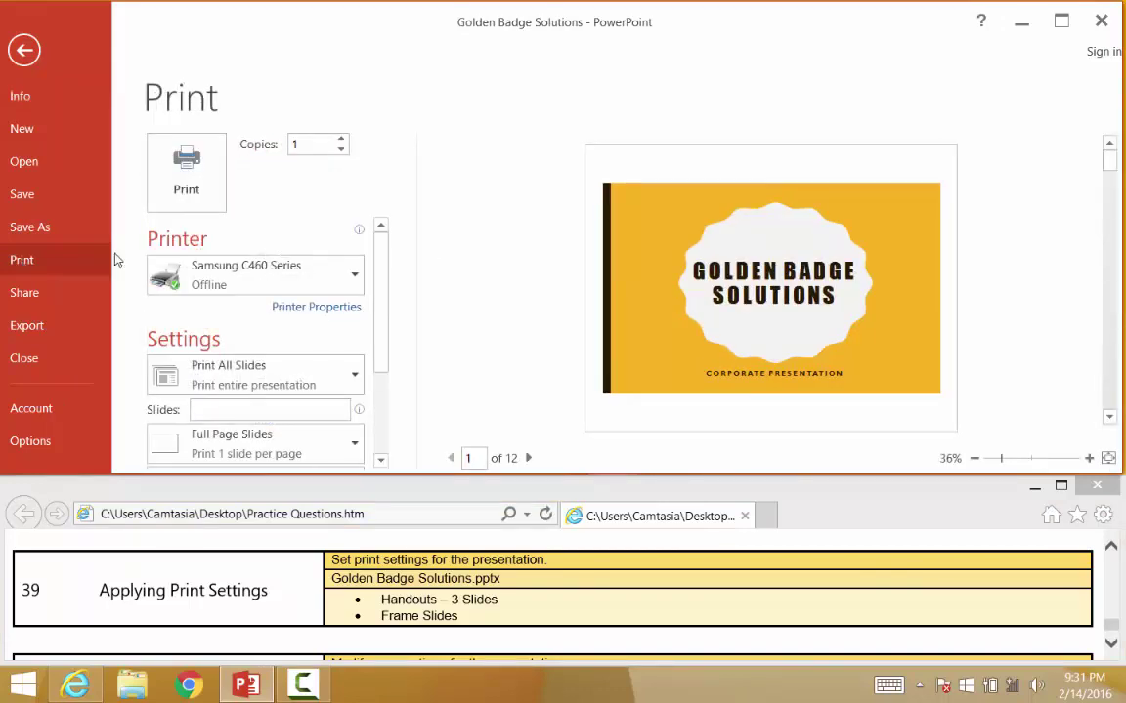
drag(376, 243, 388, 306)
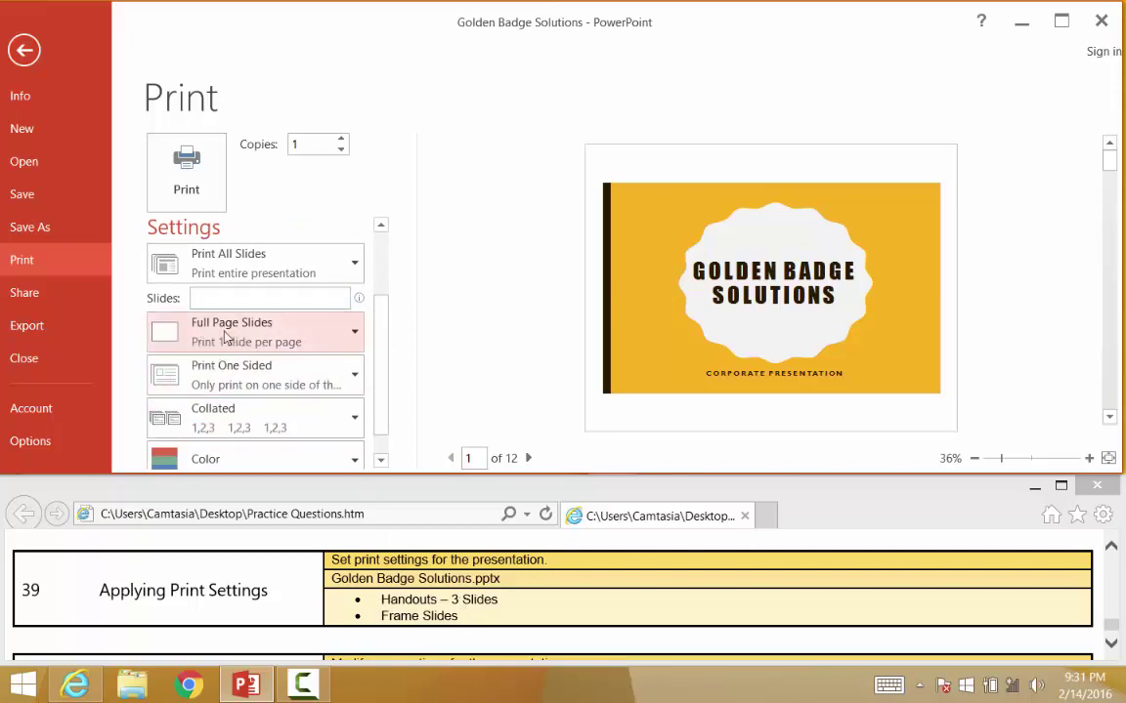
click(354, 336)
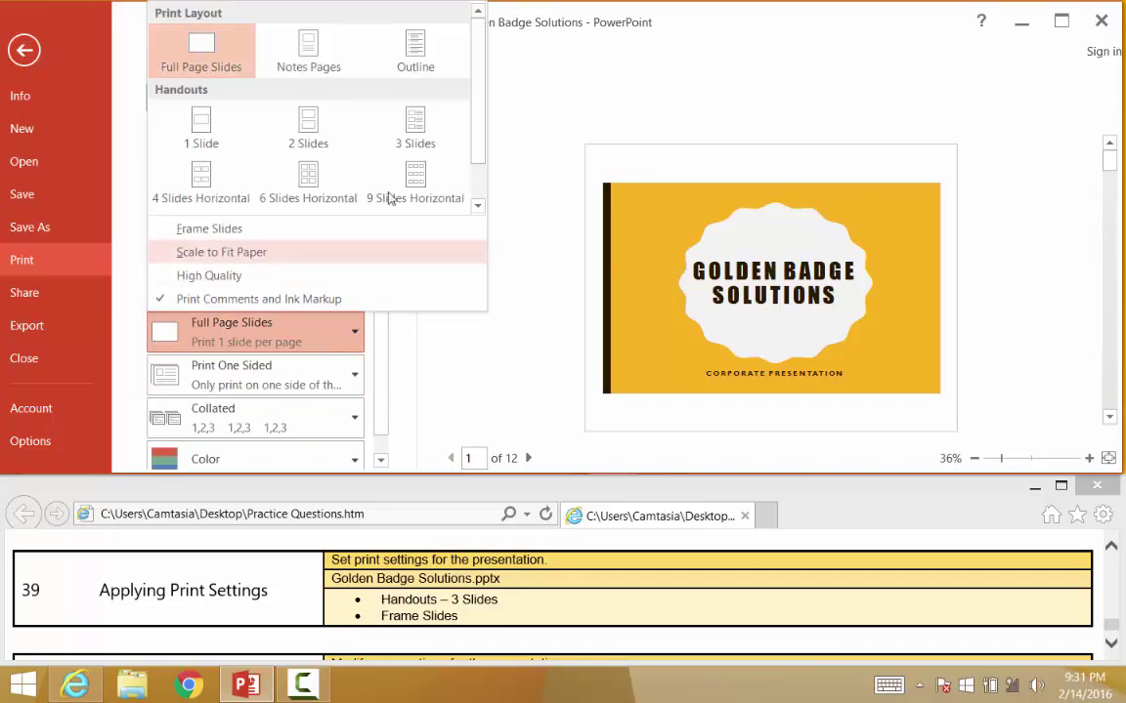
click(409, 130)
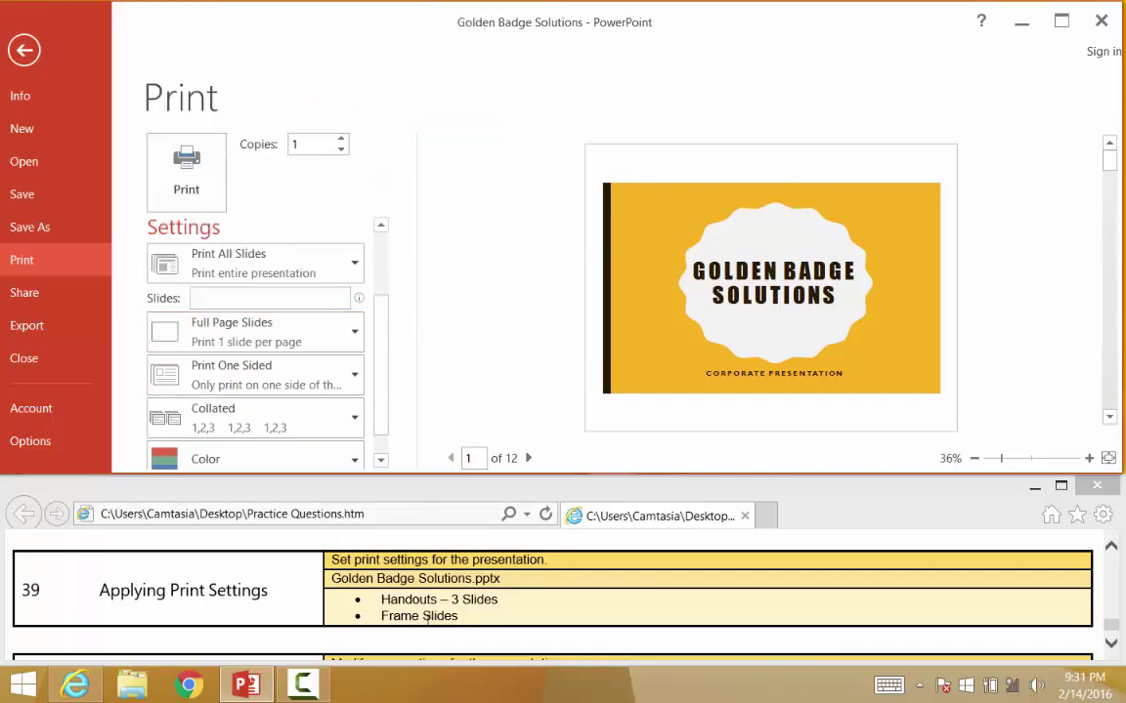